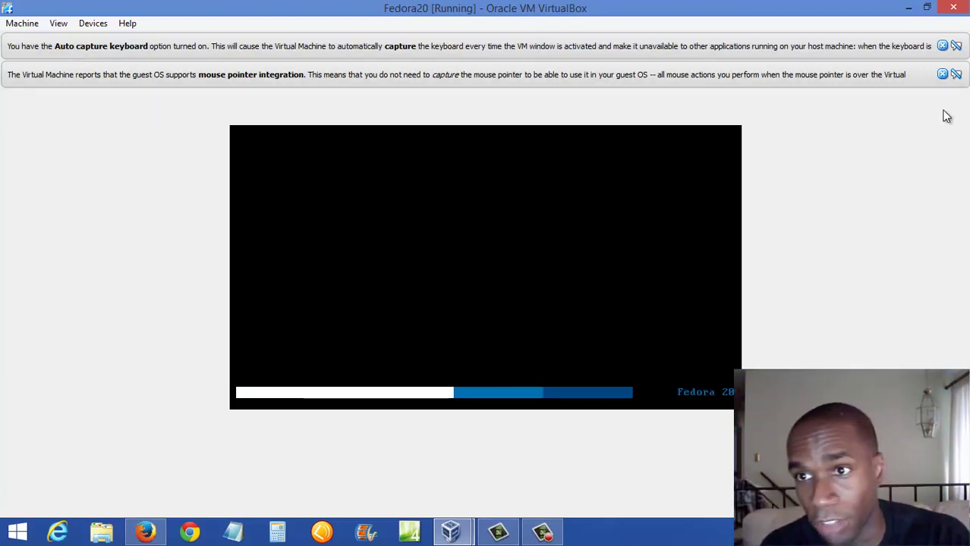
Dismiss the mouse pointer integration notice and sign in to the Fedora guest by entering the account password.
left_click(943, 74)
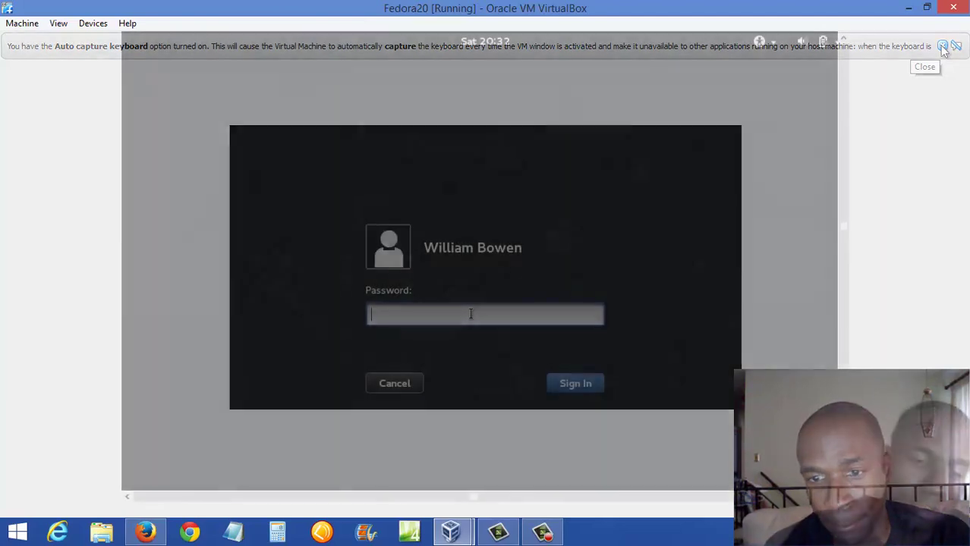
type("•••••")
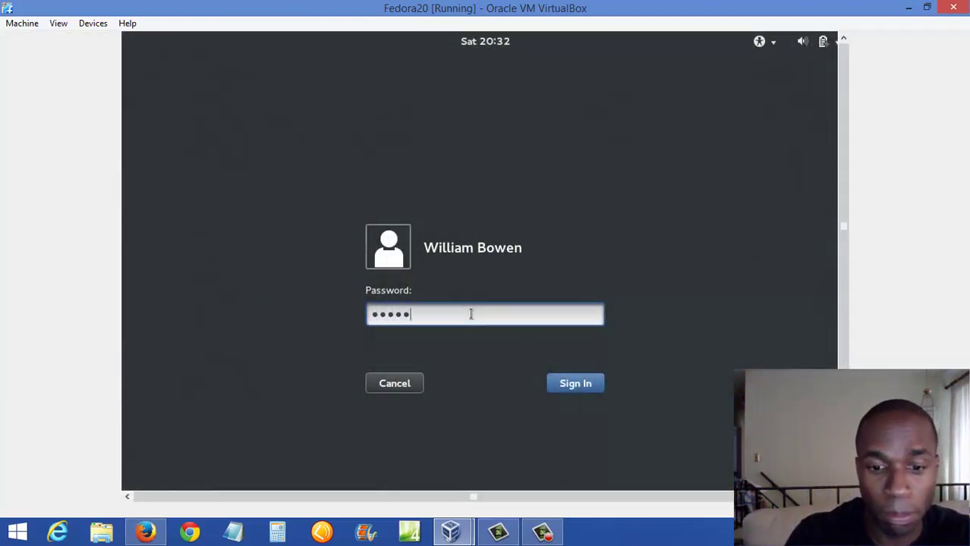
type("••")
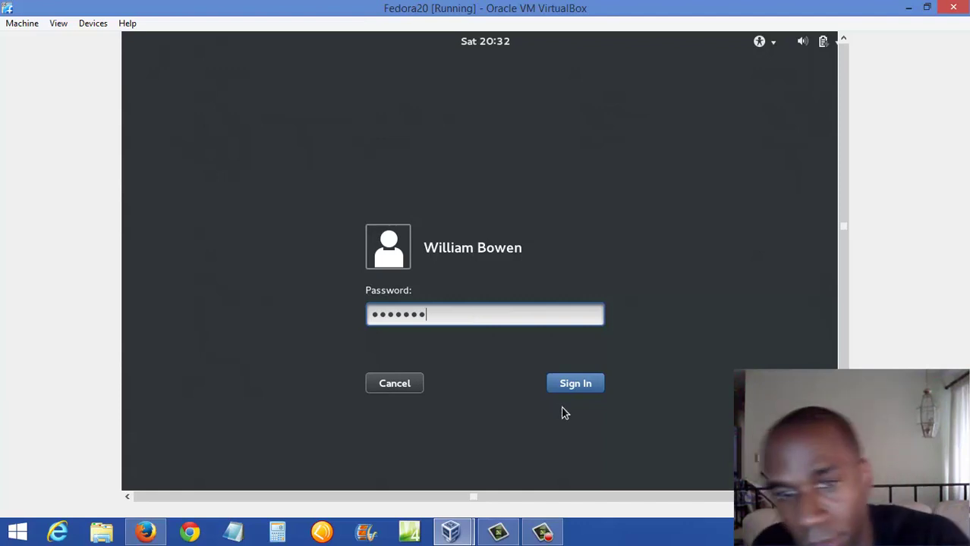
left_click(588, 394)
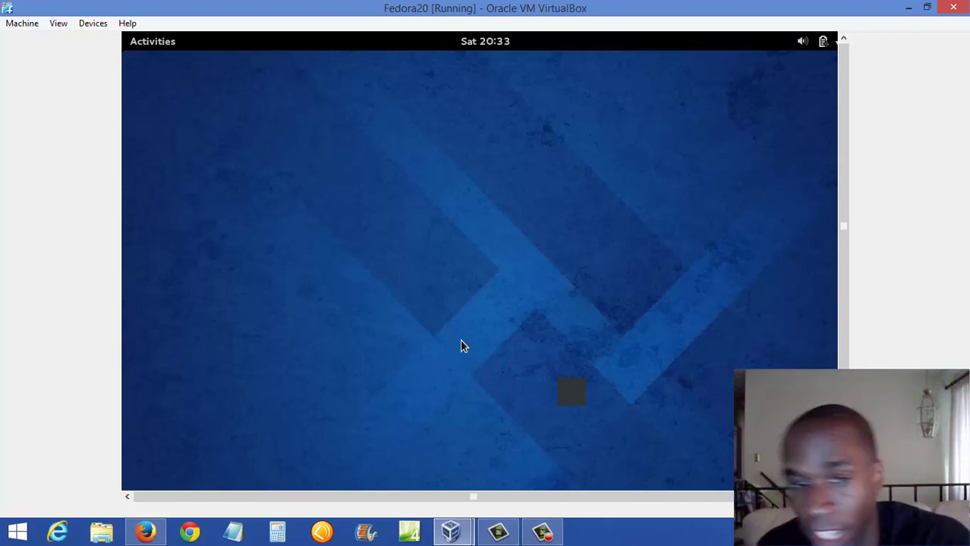
Raise the Fedora desktop's sound volume slightly in the system status area and close it.
left_click_drag(597, 500, 474, 498)
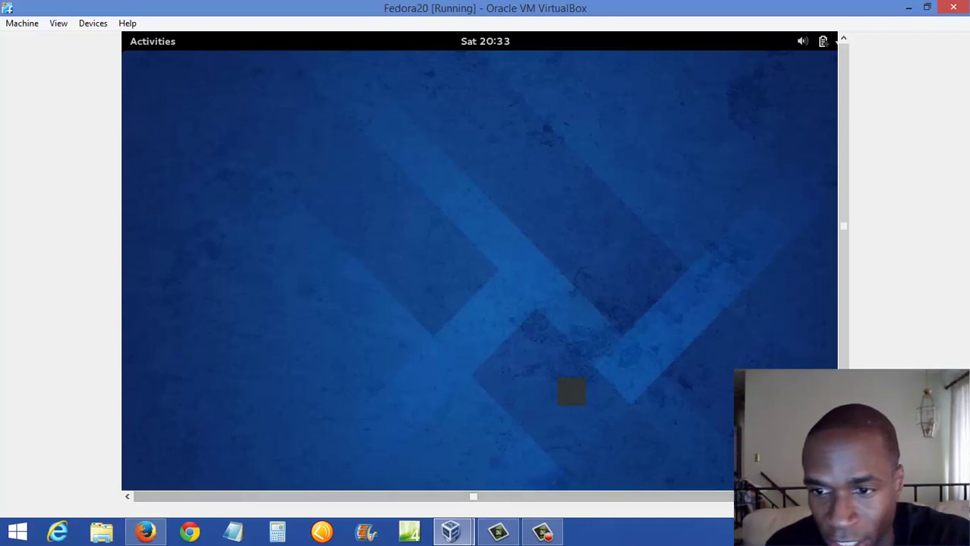
left_click_drag(846, 327, 845, 397)
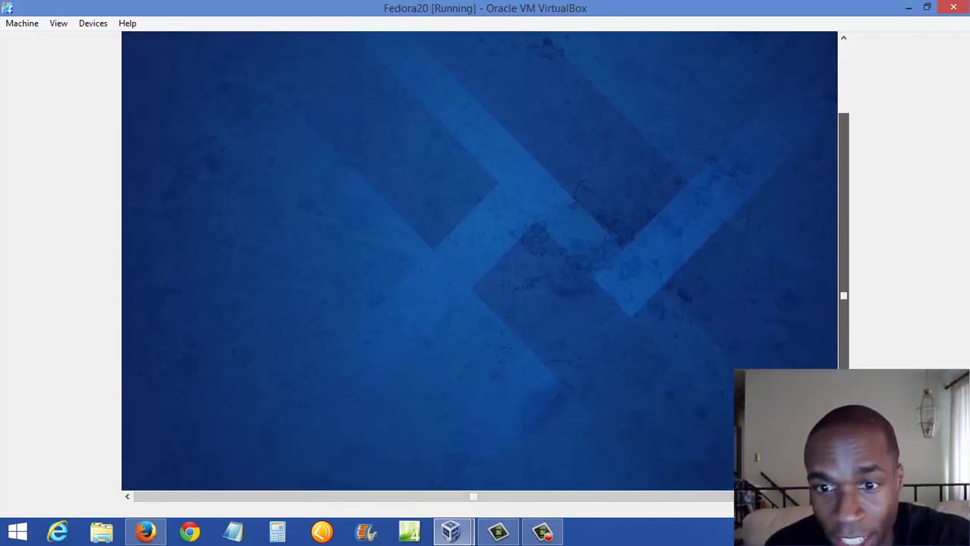
left_click_drag(844, 296, 841, 241)
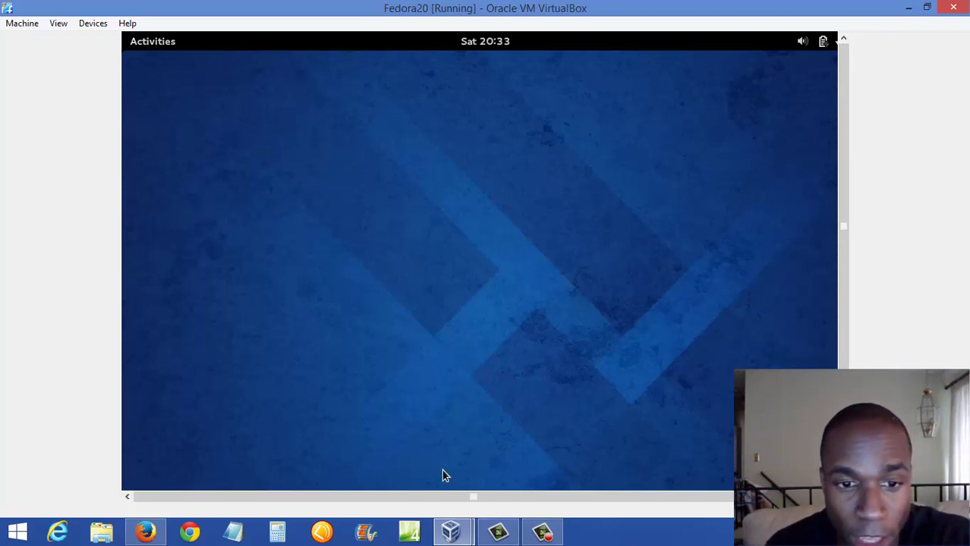
left_click_drag(416, 500, 447, 503)
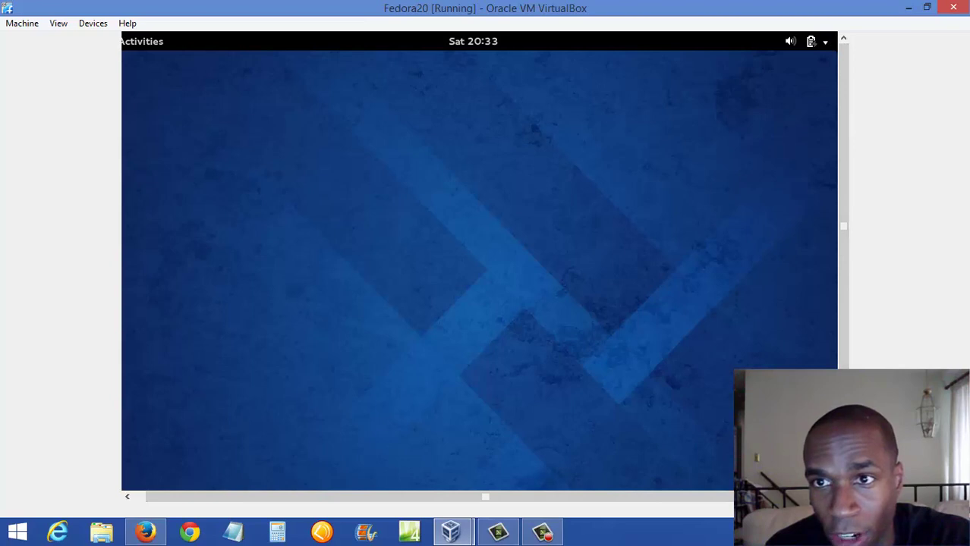
left_click(826, 46)
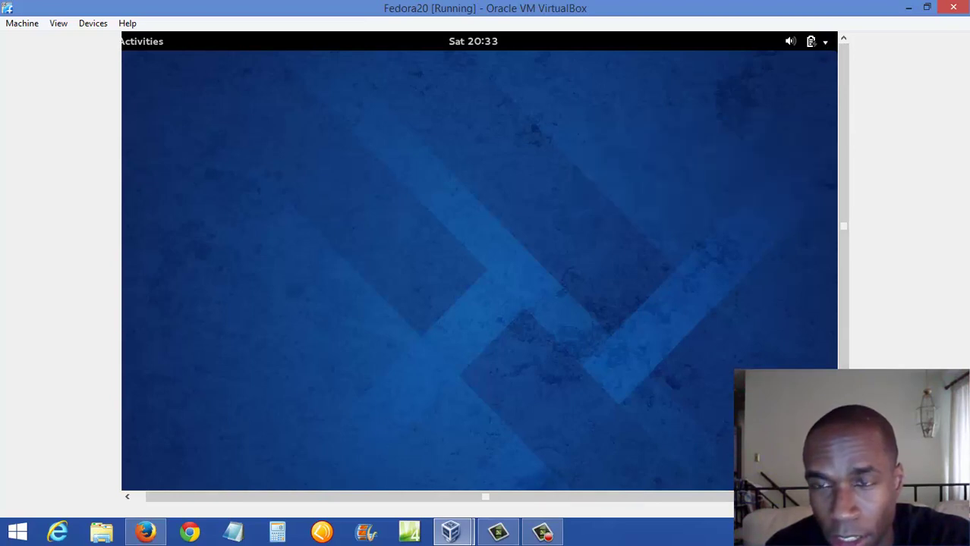
left_click(824, 43)
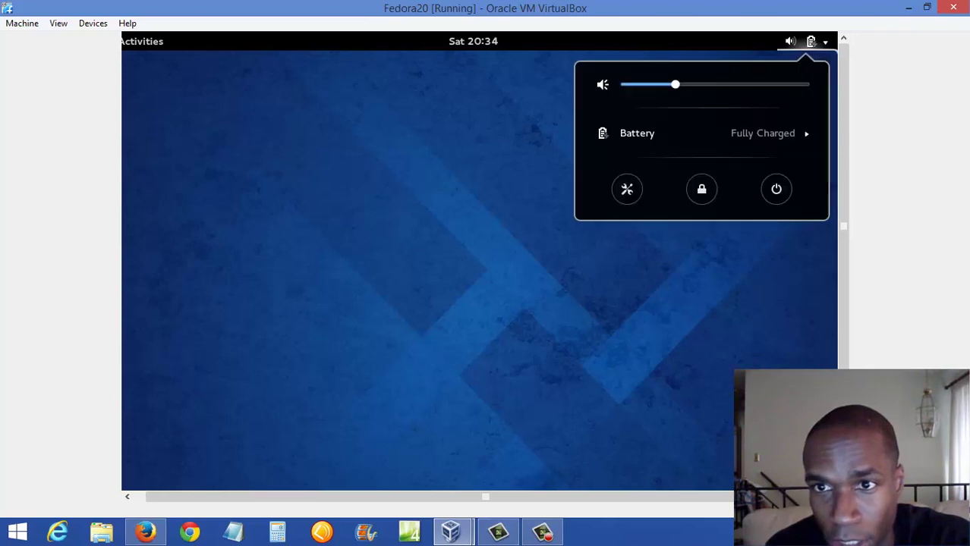
left_click(675, 86)
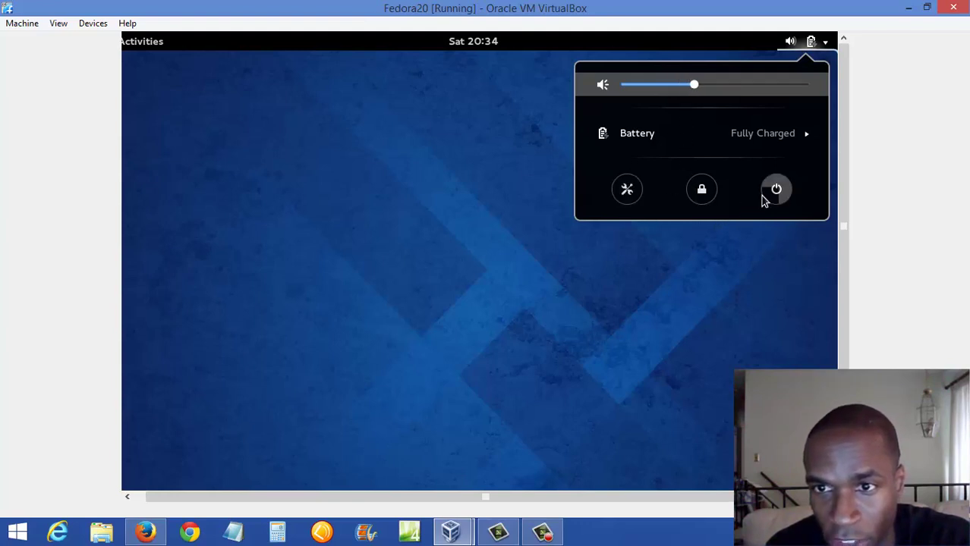
left_click(511, 166)
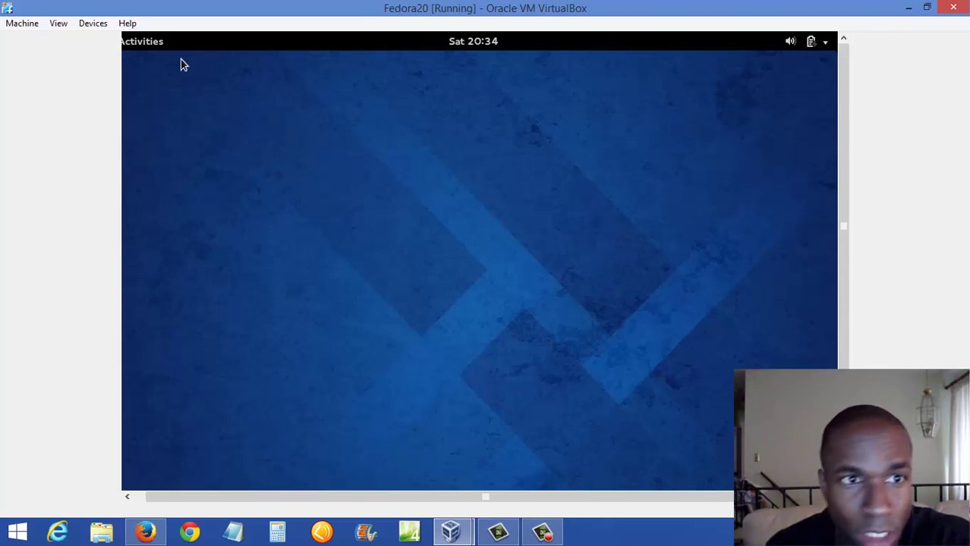
Open the Activities overview and show all installed applications.
left_click_drag(336, 496, 226, 497)
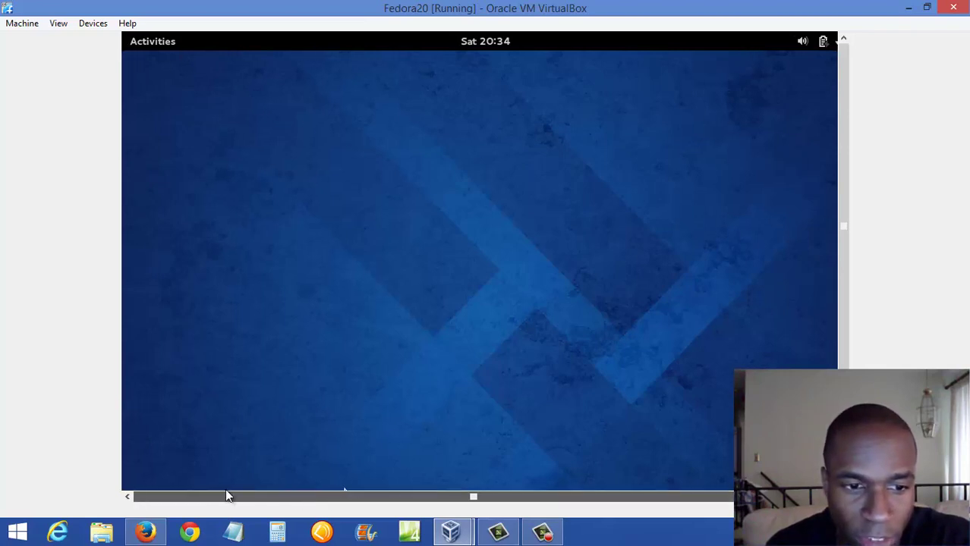
left_click(156, 46)
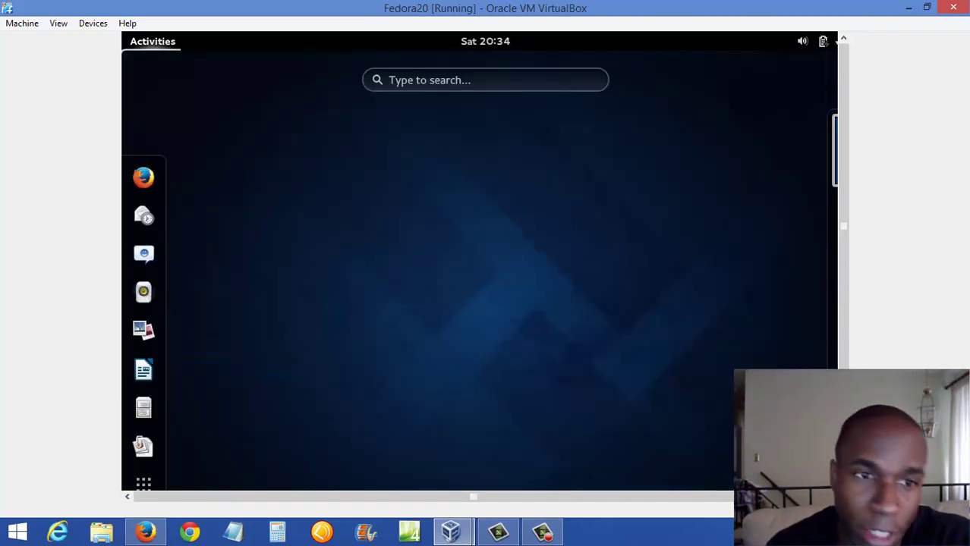
left_click(144, 485)
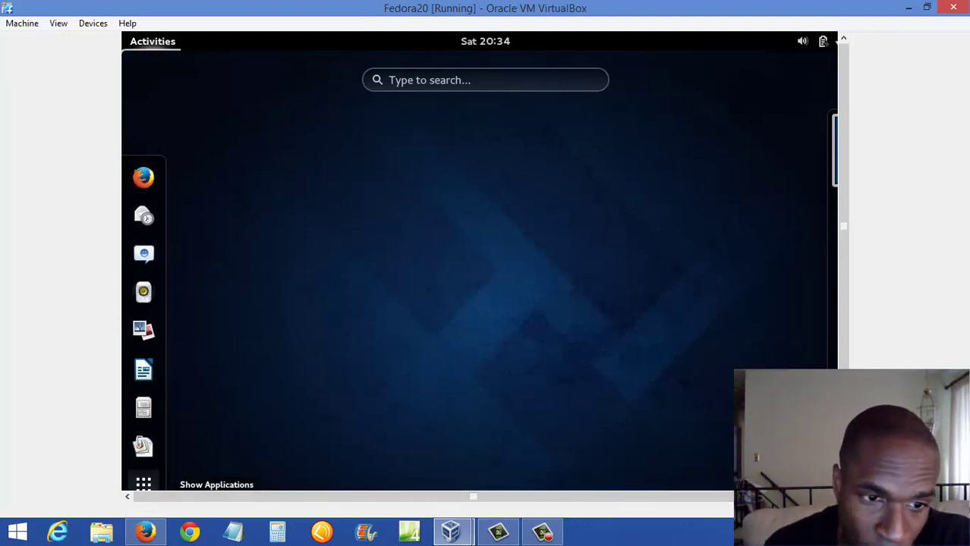
left_click(145, 485)
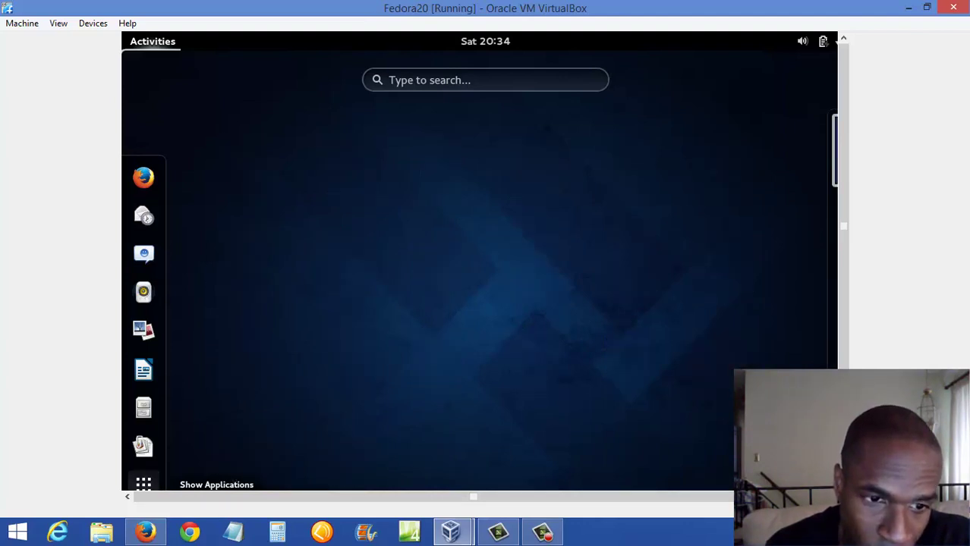
left_click(144, 484)
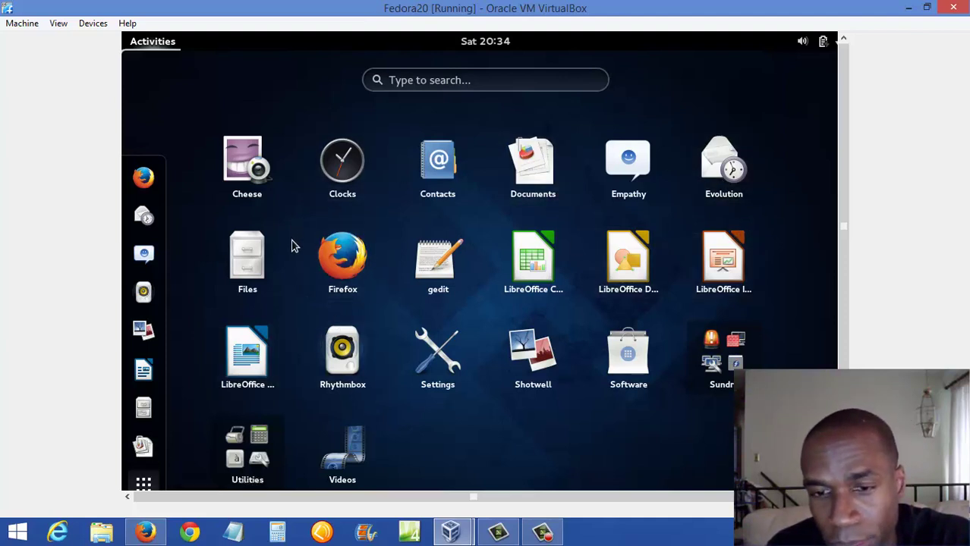
Open the Automatic Bug Reporting Tool from the Sundry group, check it for problems and close it.
left_click(721, 356)
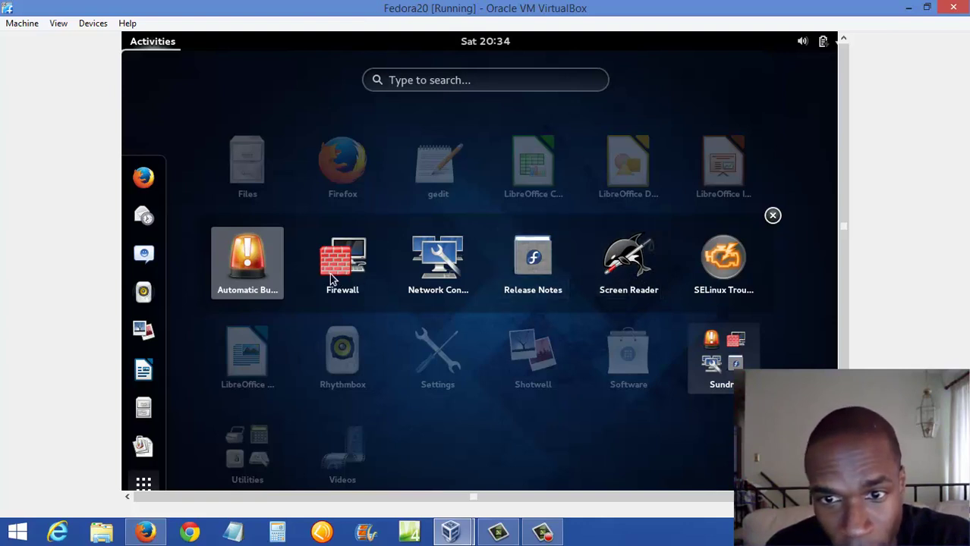
left_click(240, 267)
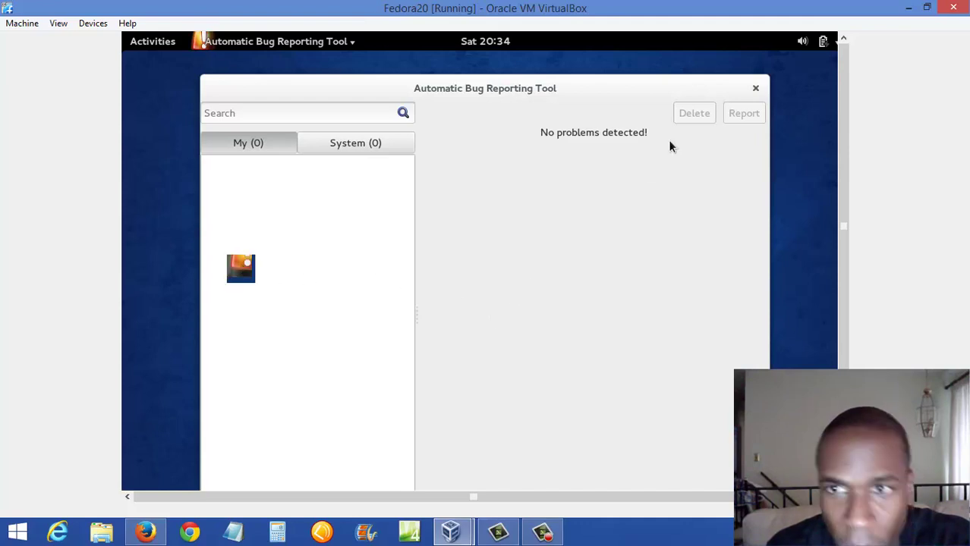
left_click(756, 88)
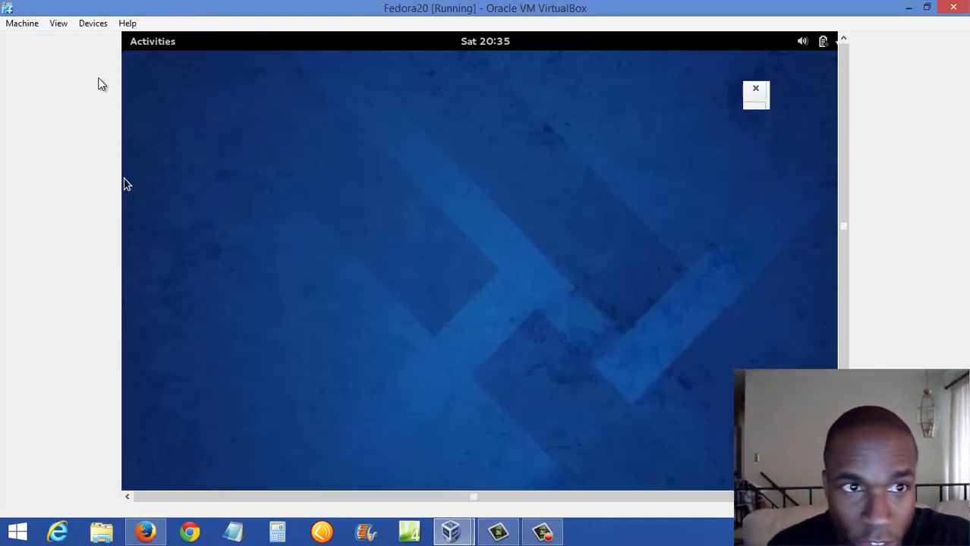
Show all applications again, look through the tools in the Sundry group and close the group.
left_click(140, 44)
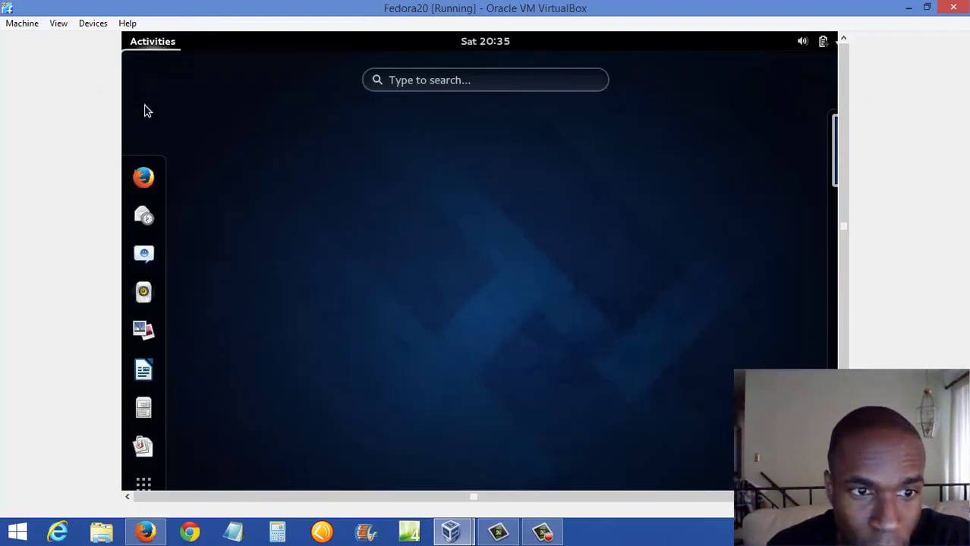
left_click(144, 484)
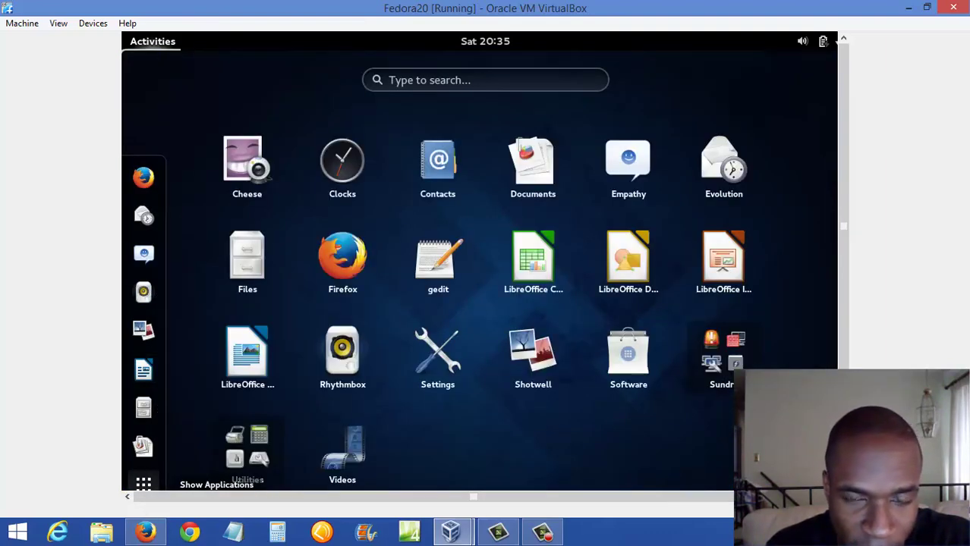
left_click(723, 357)
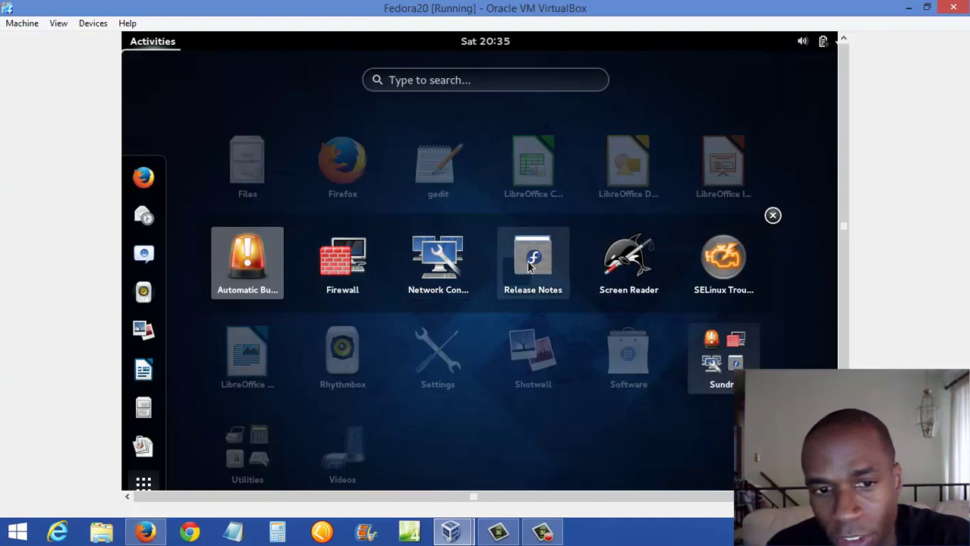
left_click(773, 215)
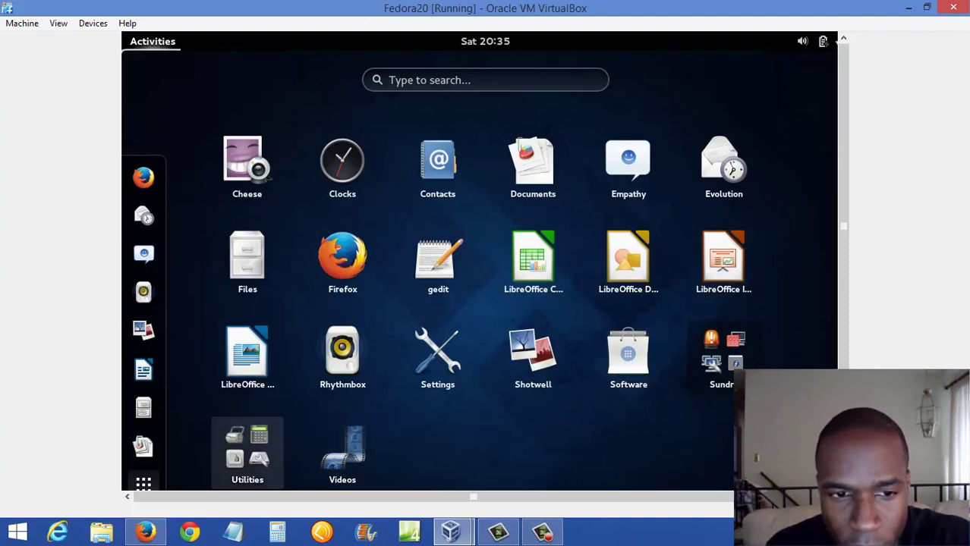
Launch Terminal from the Utilities group and switch to the root user with su, entering the root password.
left_click(247, 453)
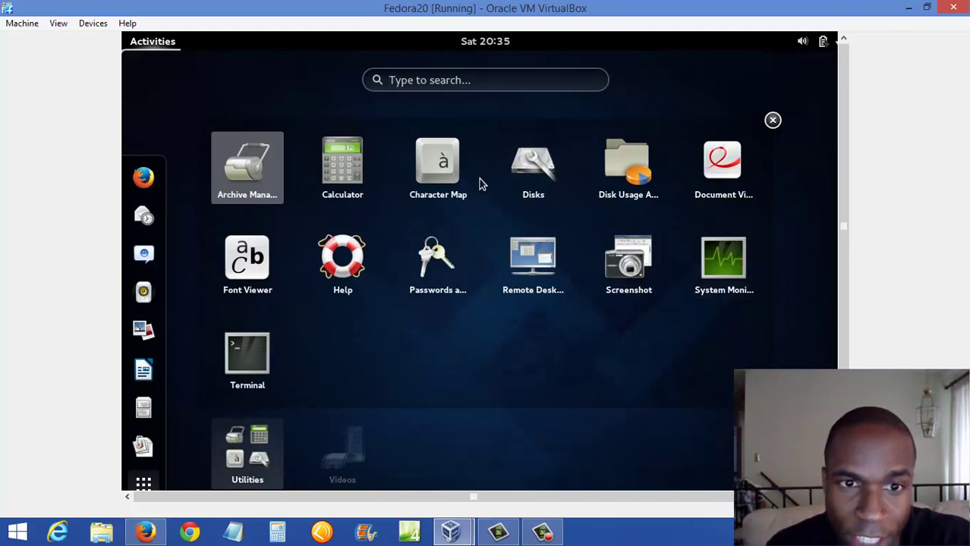
left_click(246, 351)
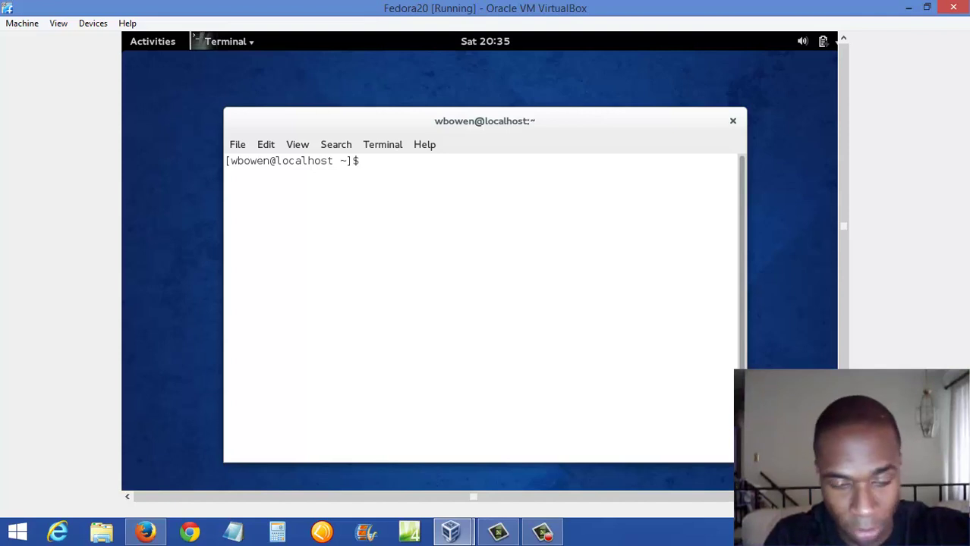
type("su")
key("Return")
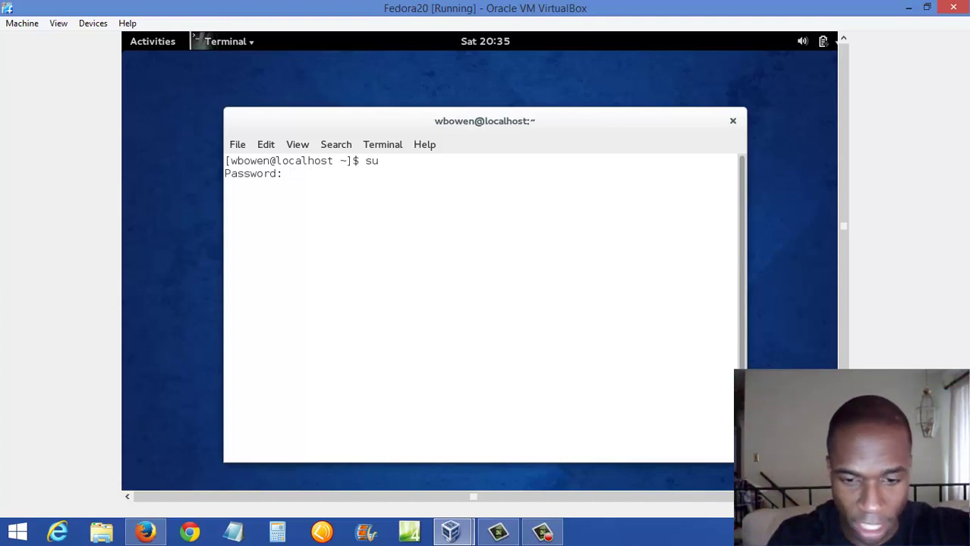
key("Return")
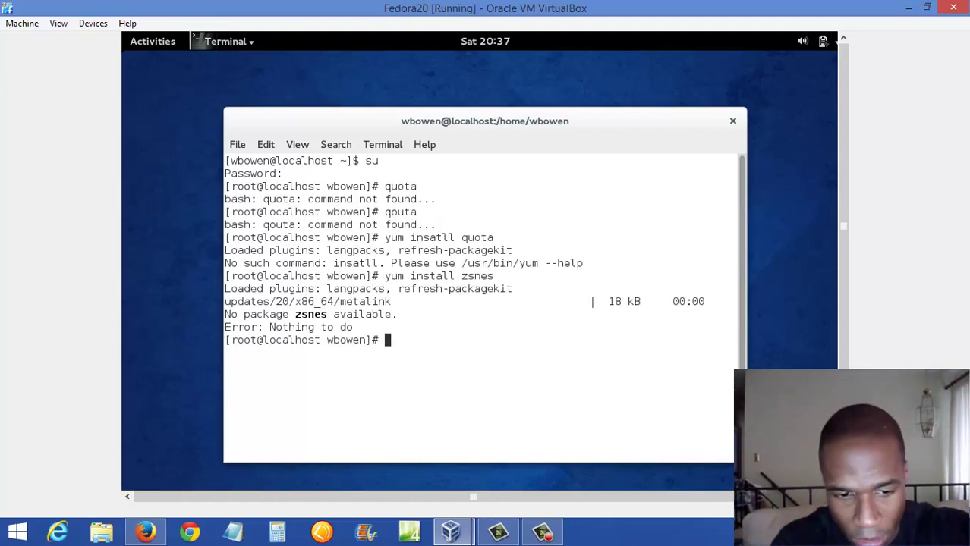
Change to the filesystem root with cd / and list its contents with dir.
type("cd /")
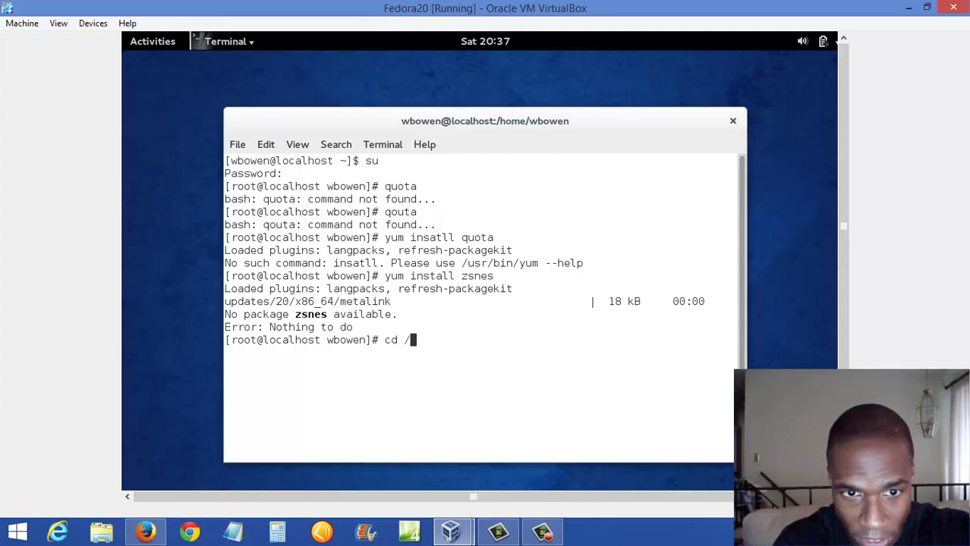
key("Return")
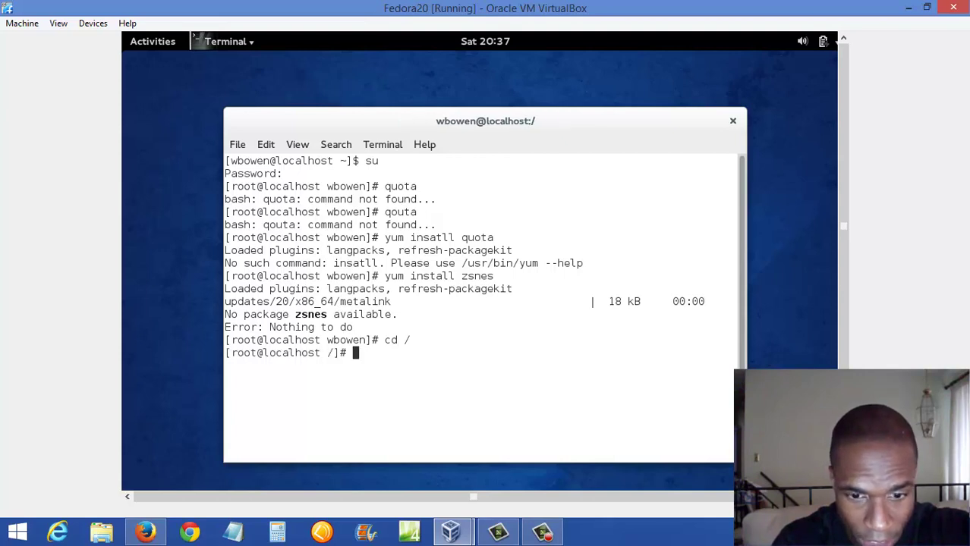
type("f")
type("ir")
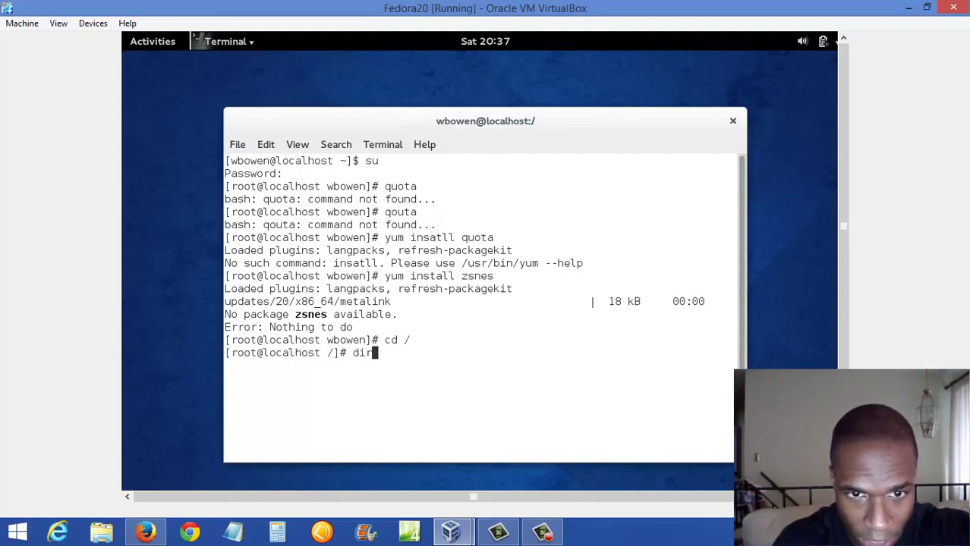
key("Return")
List the root directory with ls, and list it again including hidden entries with ls -a.
type("ls")
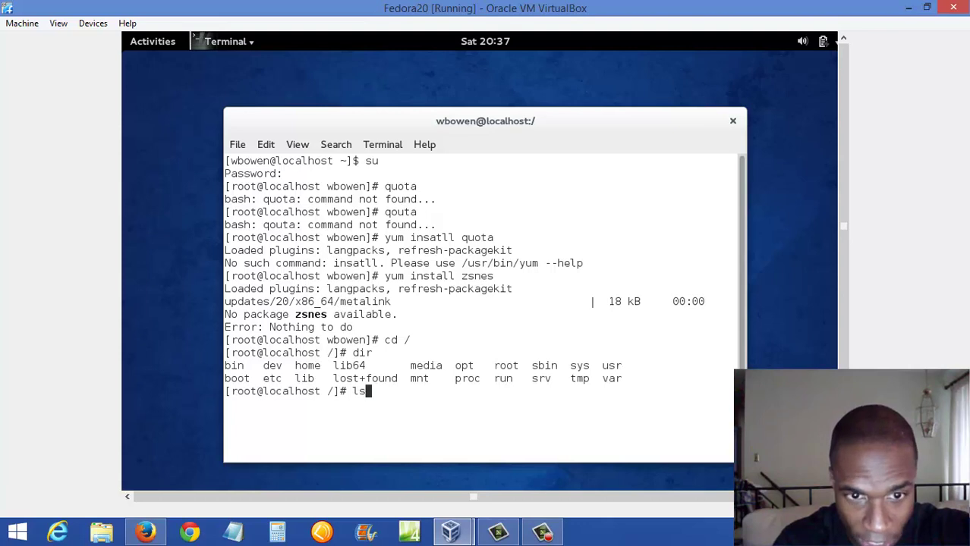
key("Return")
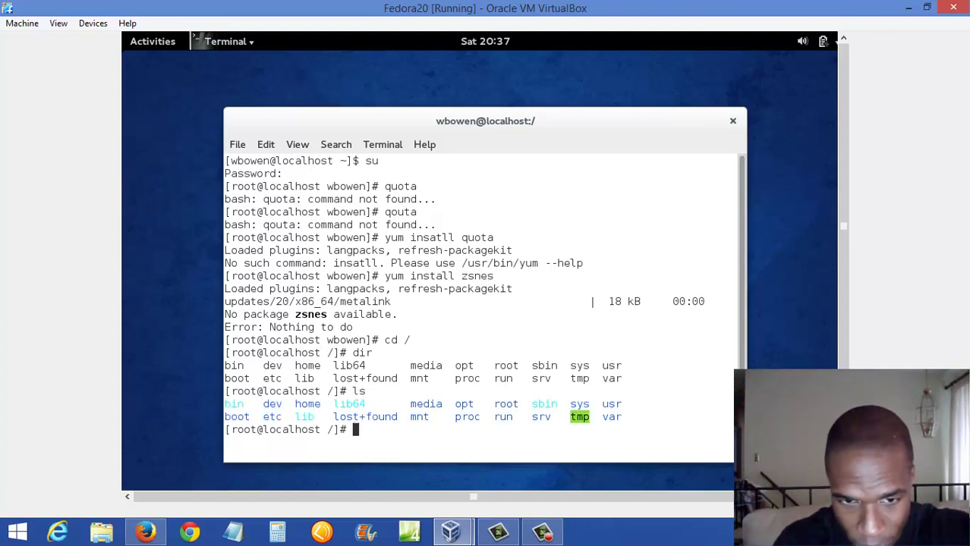
type("ls -a")
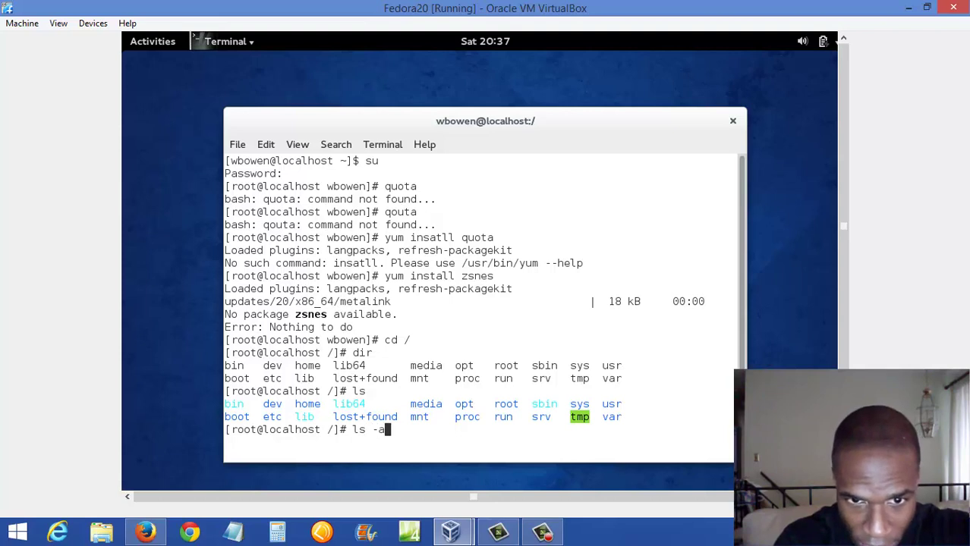
key("Return")
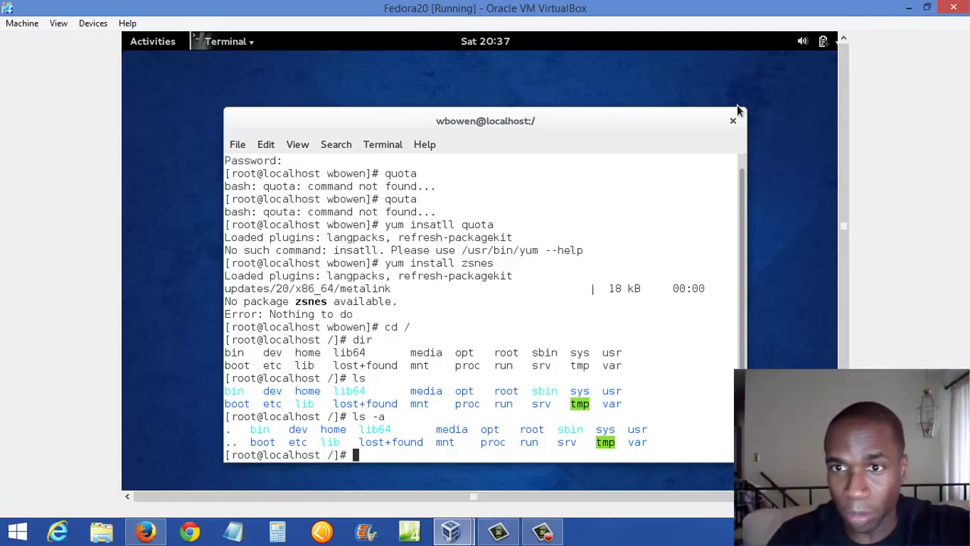
Close the terminal despite its running process, and launch Software from the full list of applications.
left_click(732, 123)
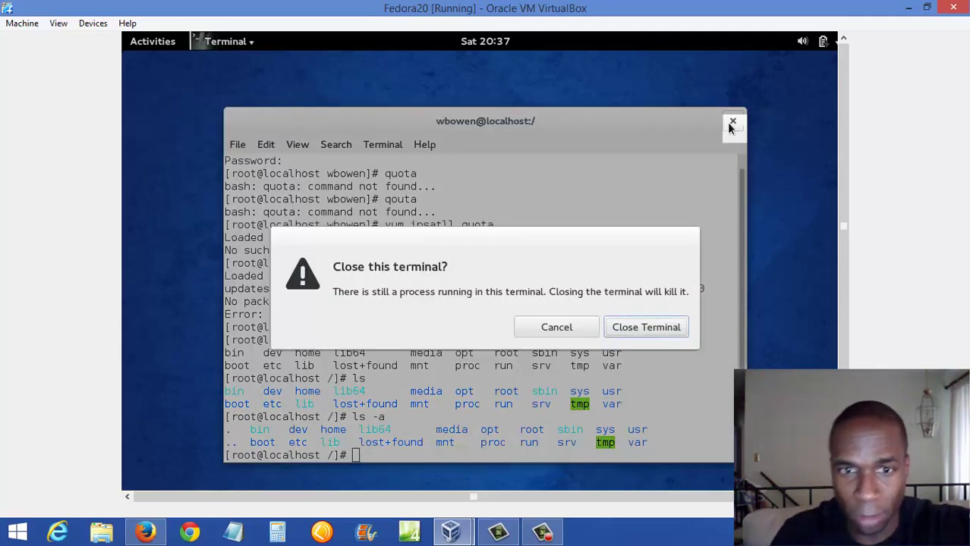
left_click(641, 325)
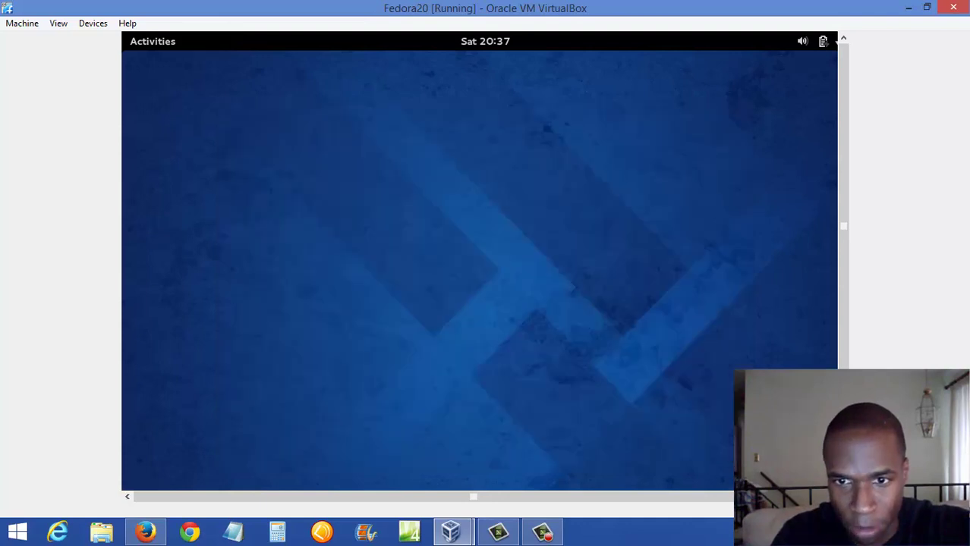
left_click(137, 43)
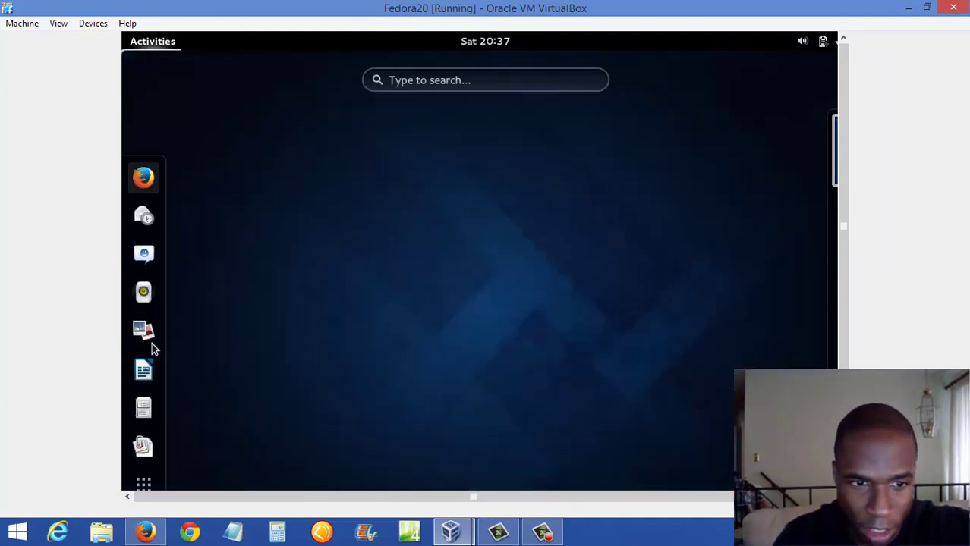
left_click(143, 483)
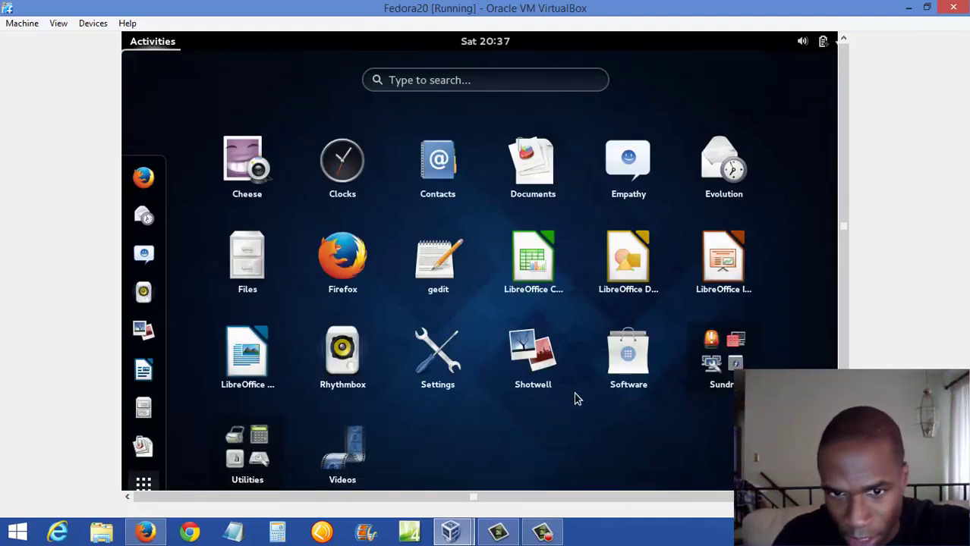
left_click(619, 359)
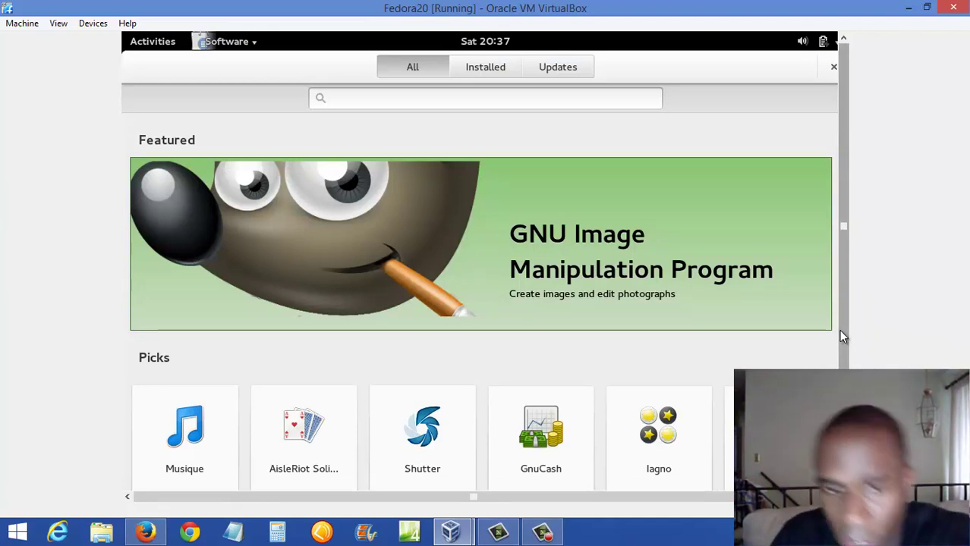
Browse the featured software and picks, view the details page for Musique, and close the Software window.
left_click_drag(843, 337, 843, 407)
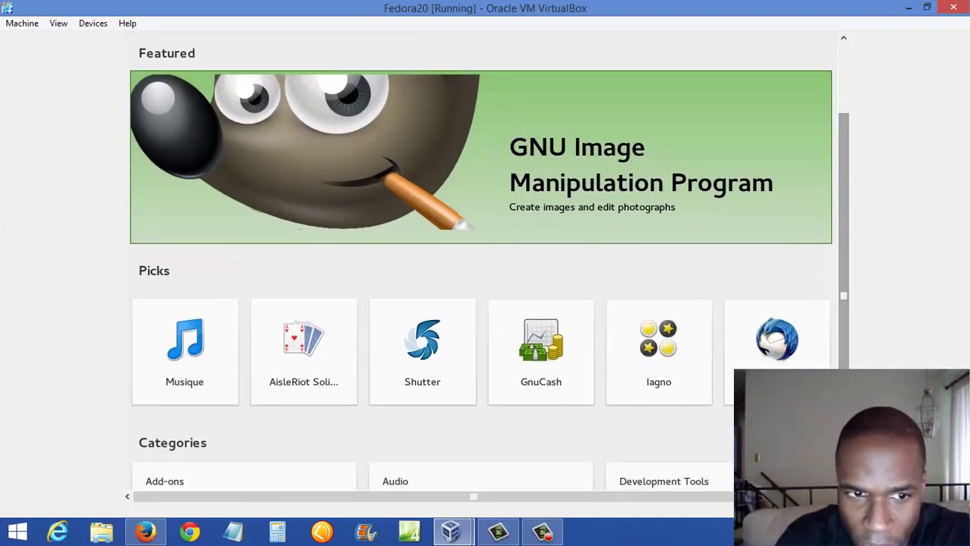
scroll(842, 407, "up", 2)
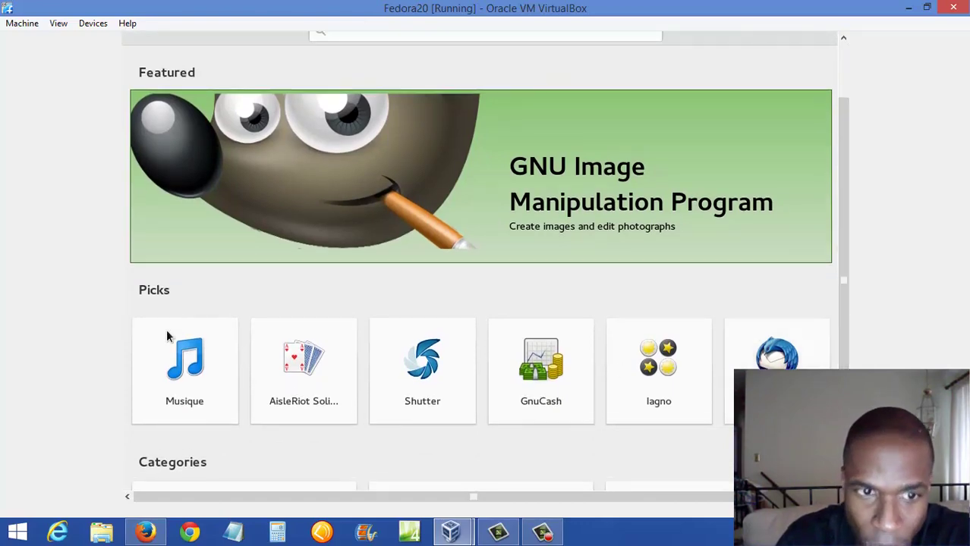
left_click(168, 336)
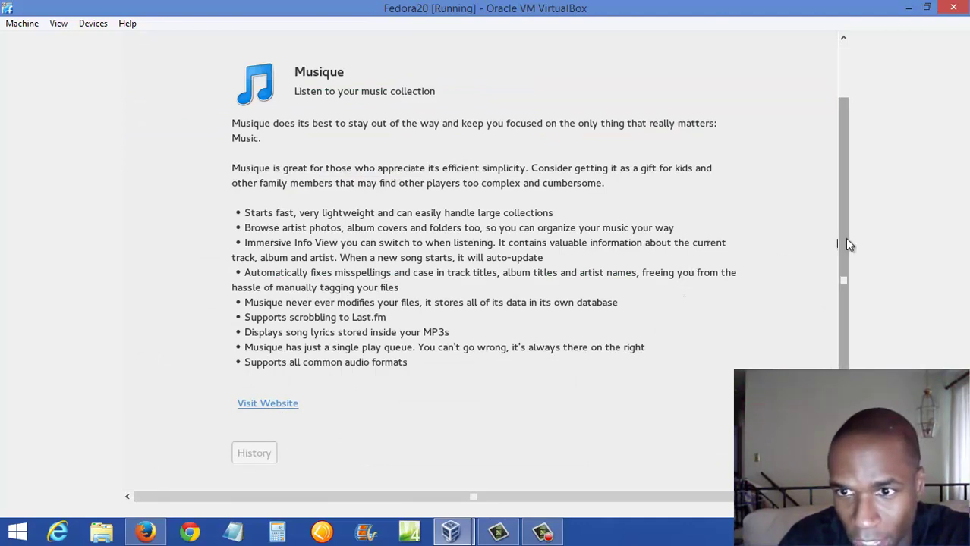
left_click_drag(844, 239, 845, 89)
left_click(834, 67)
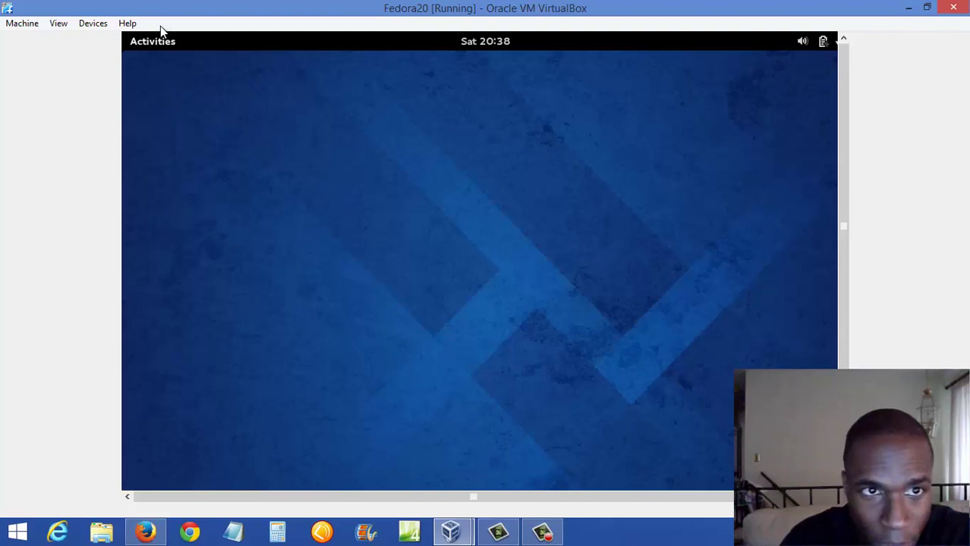
Launch Settings from all applications, look at the Displays settings, and close the window.
left_click(154, 41)
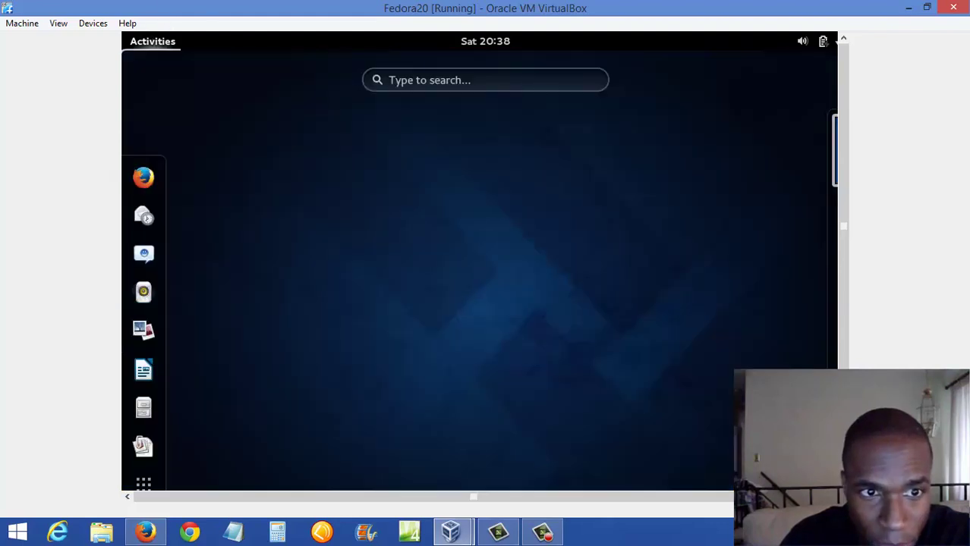
left_click(144, 484)
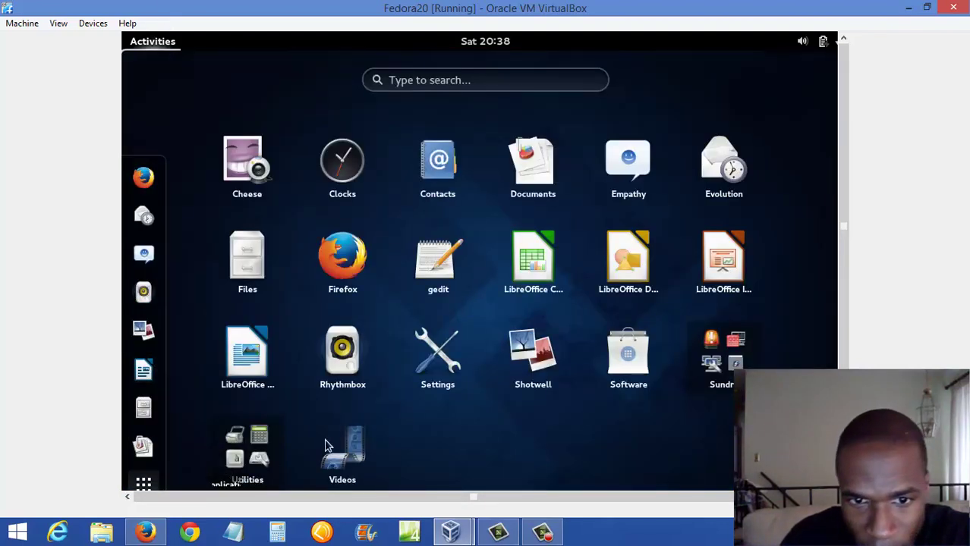
left_click(438, 348)
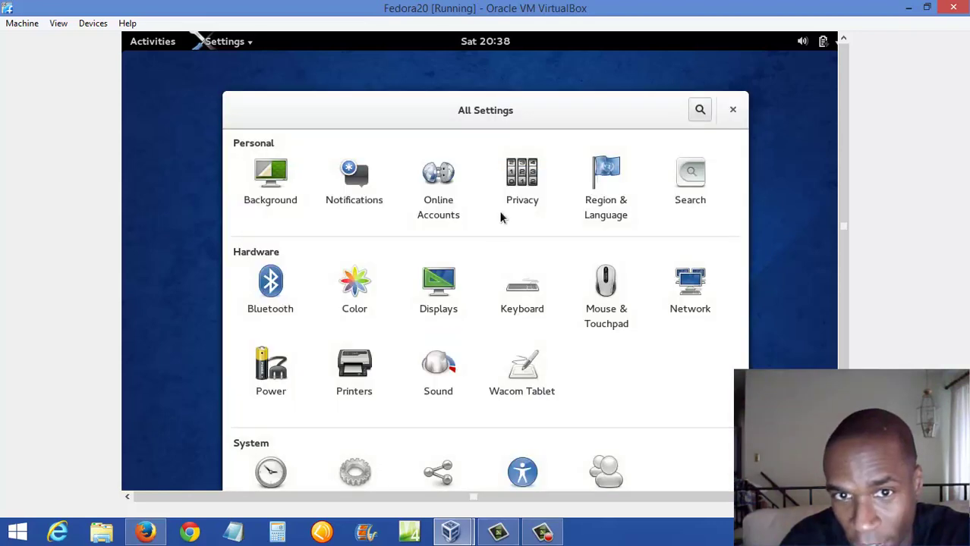
left_click_drag(395, 123, 392, 82)
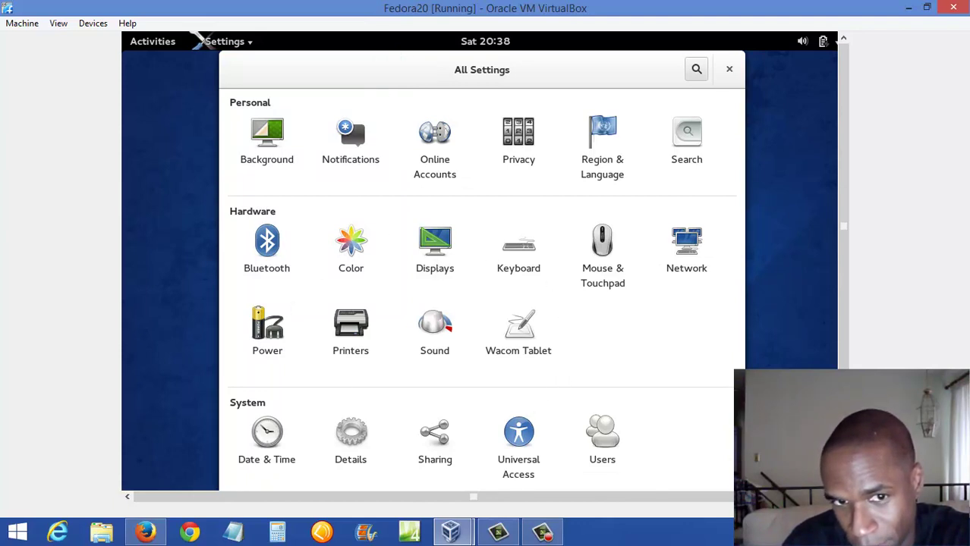
left_click(436, 246)
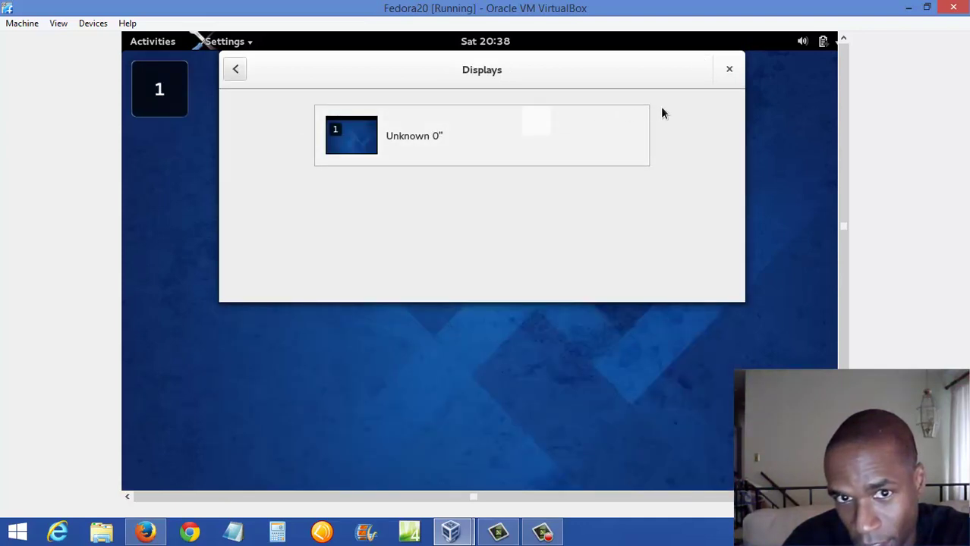
left_click(729, 71)
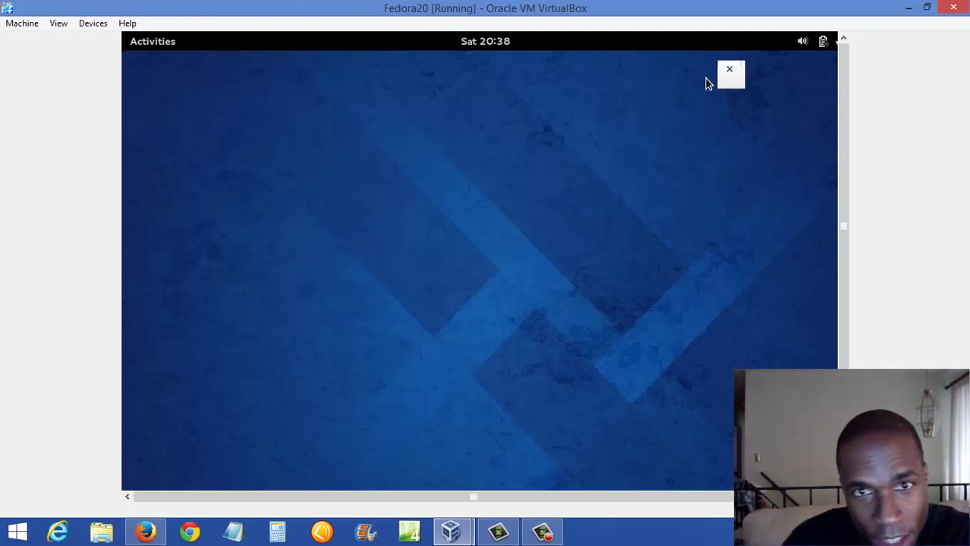
Show all applications, look over the Sundry group once more and close the group.
left_click(135, 41)
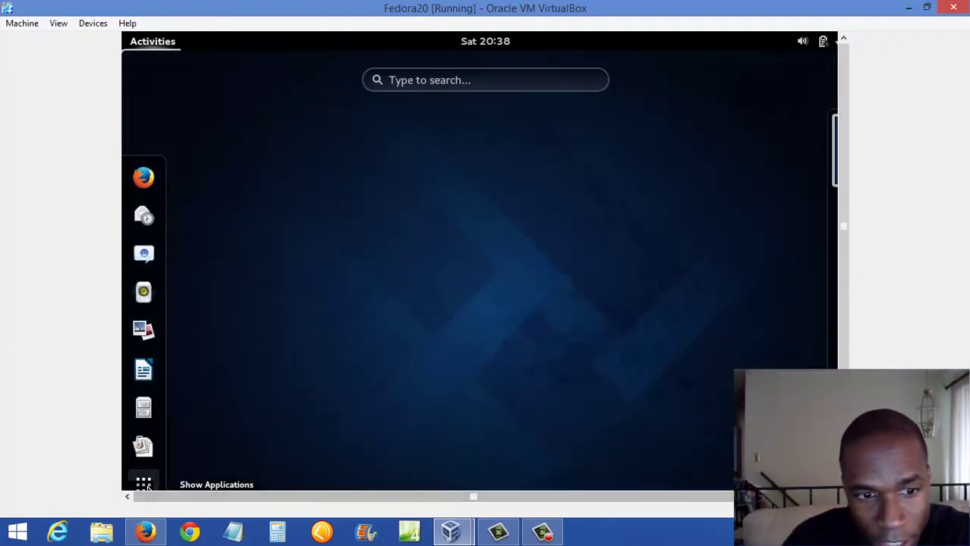
left_click(143, 484)
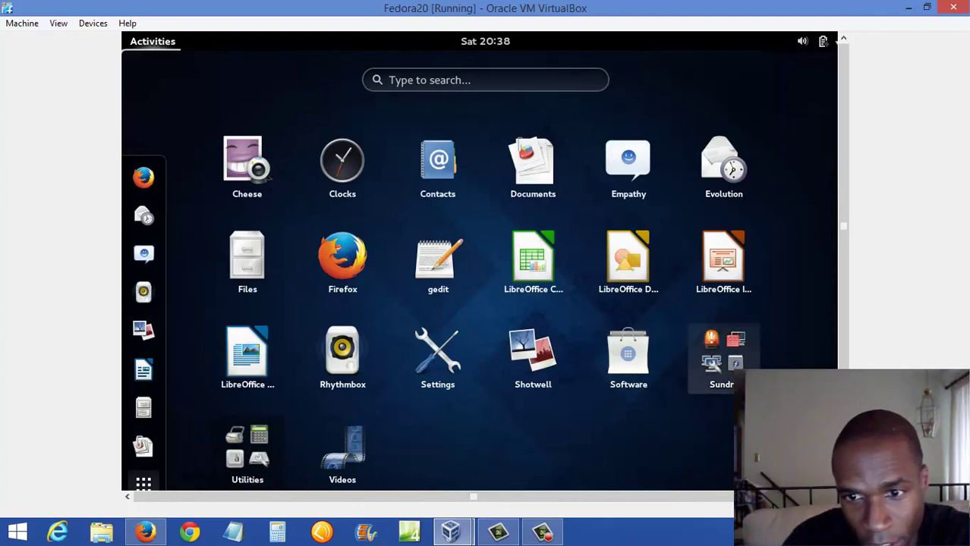
left_click(717, 364)
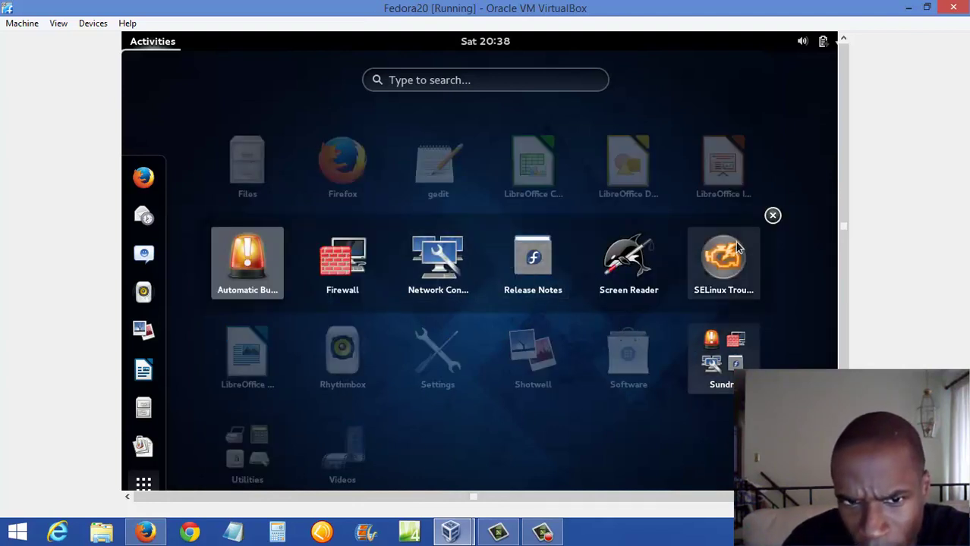
left_click(772, 215)
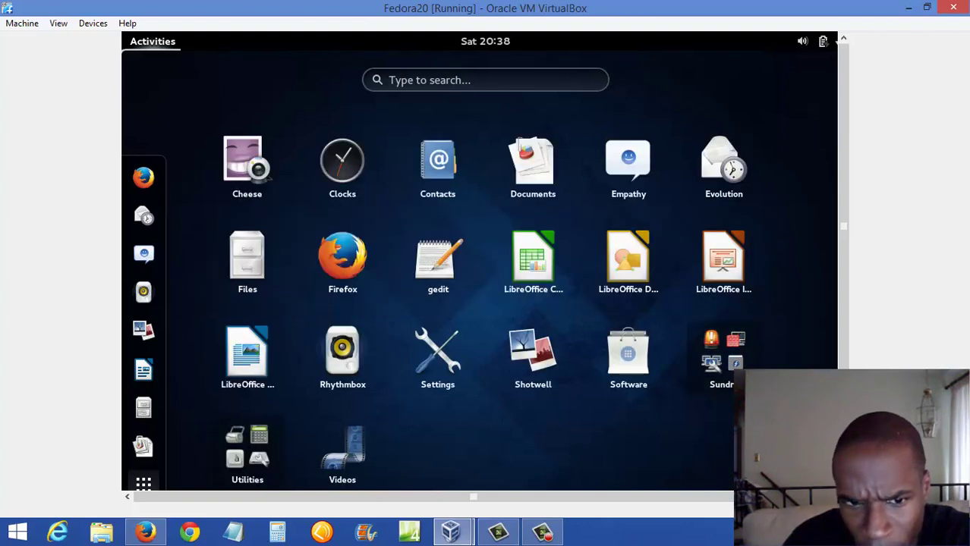
Launch Remote Desktop Viewer from the Utilities group, look at its window and close it.
left_click(248, 455)
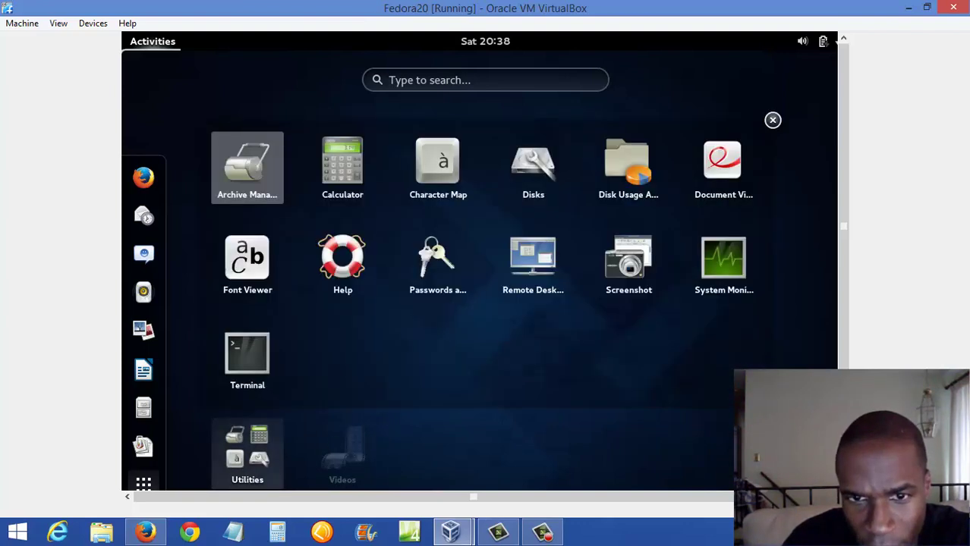
left_click(536, 251)
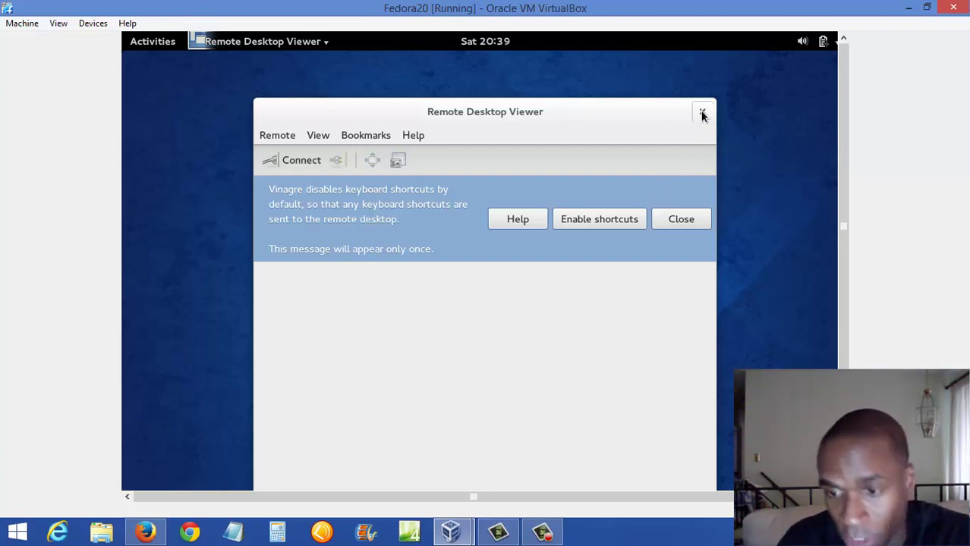
left_click(702, 114)
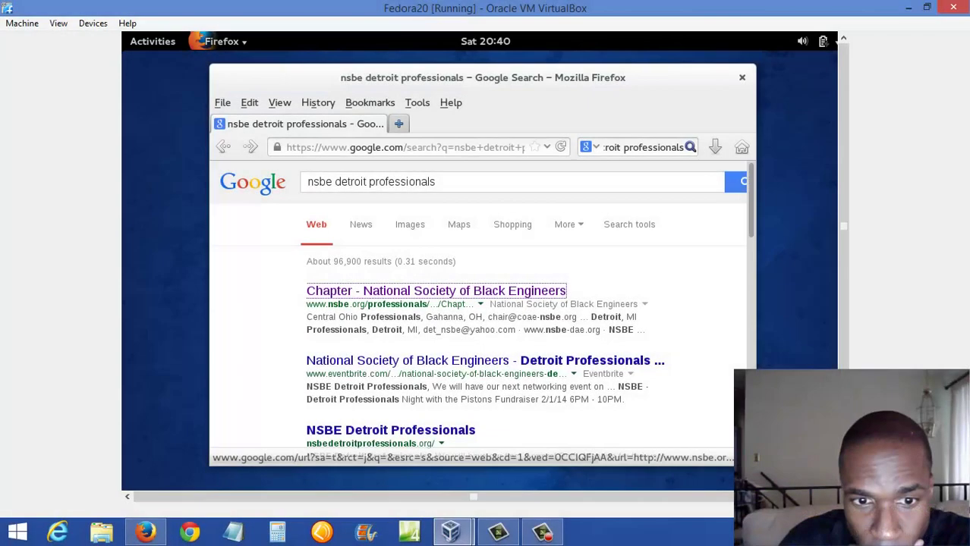
Open the NSBE Detroit Professionals website, nsbedetroitprofessionals.org, from the Google search results in Firefox.
scroll(421, 347, "down", 3)
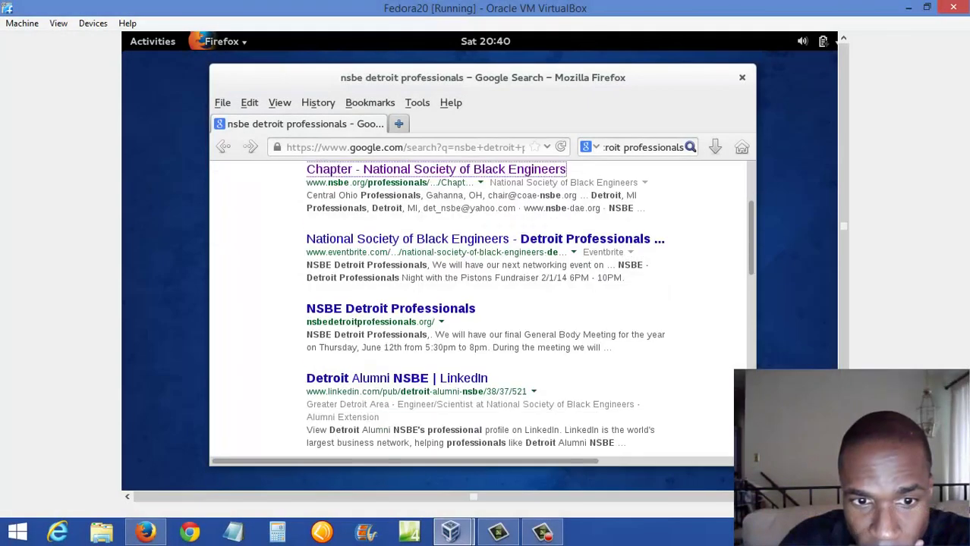
left_click(435, 323)
left_click_drag(434, 323, 306, 316)
left_click(310, 311)
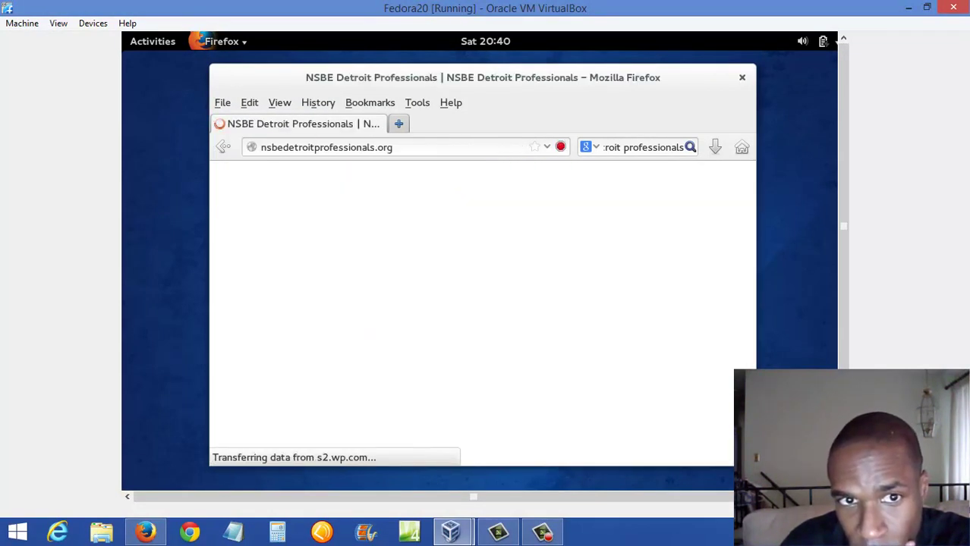
left_click_drag(347, 312, 351, 314)
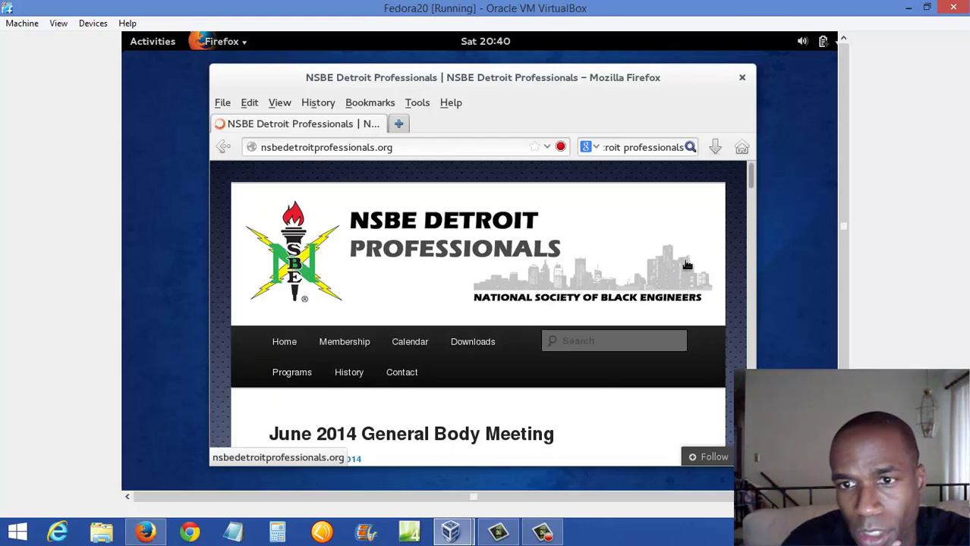
Read the June 2014 General Body Meeting post on the NSBE Detroit Professionals home page.
scroll(721, 243, "down", 3)
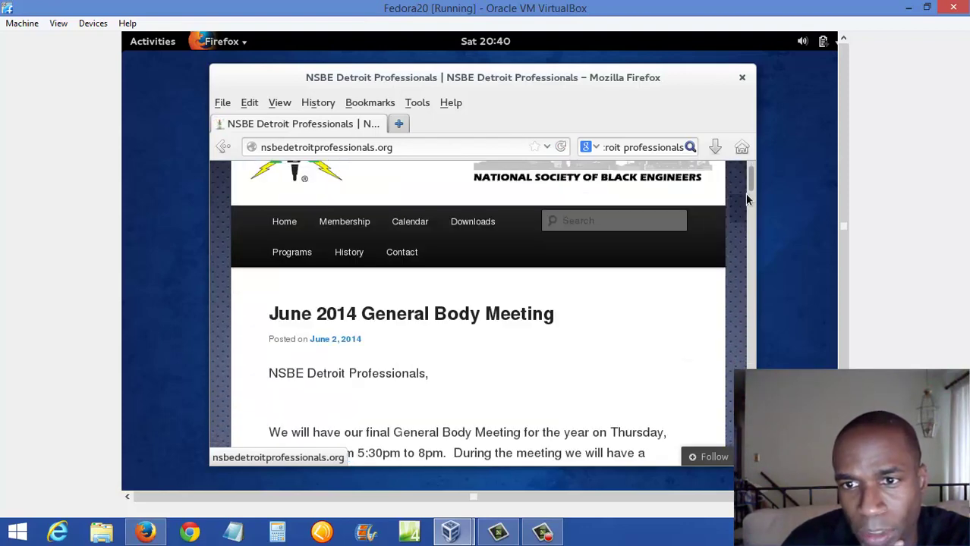
left_click_drag(754, 190, 733, 210)
scroll(478, 304, "up", 5)
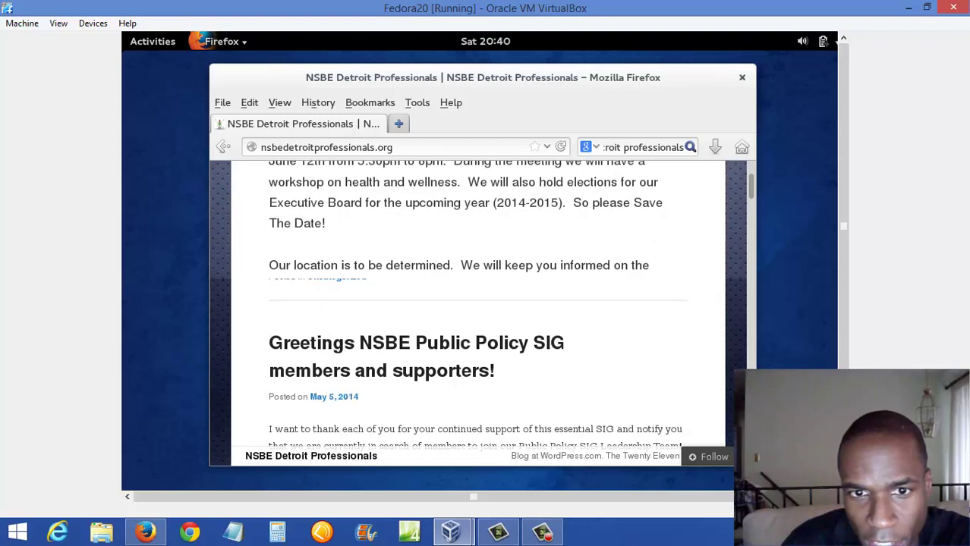
scroll(683, 254, "up", 3)
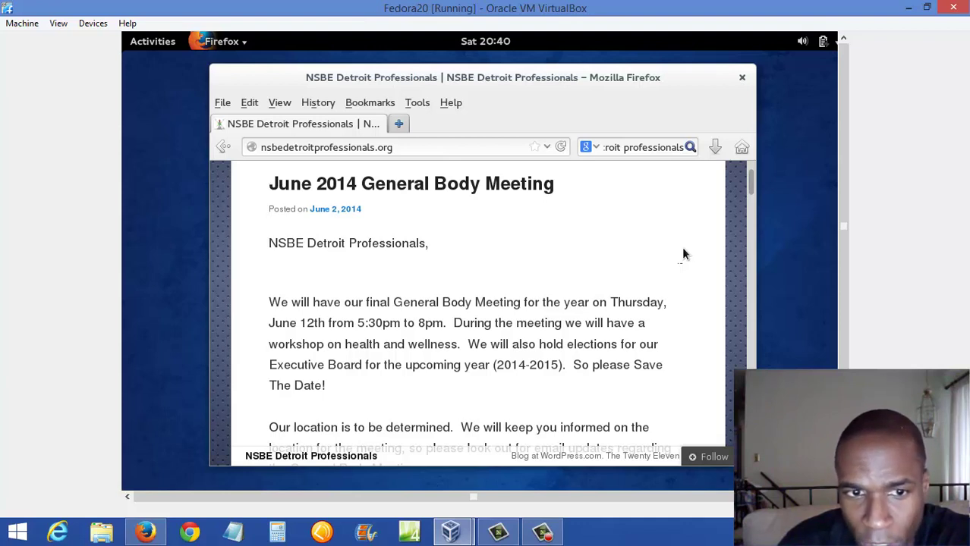
scroll(683, 253, "down", 1)
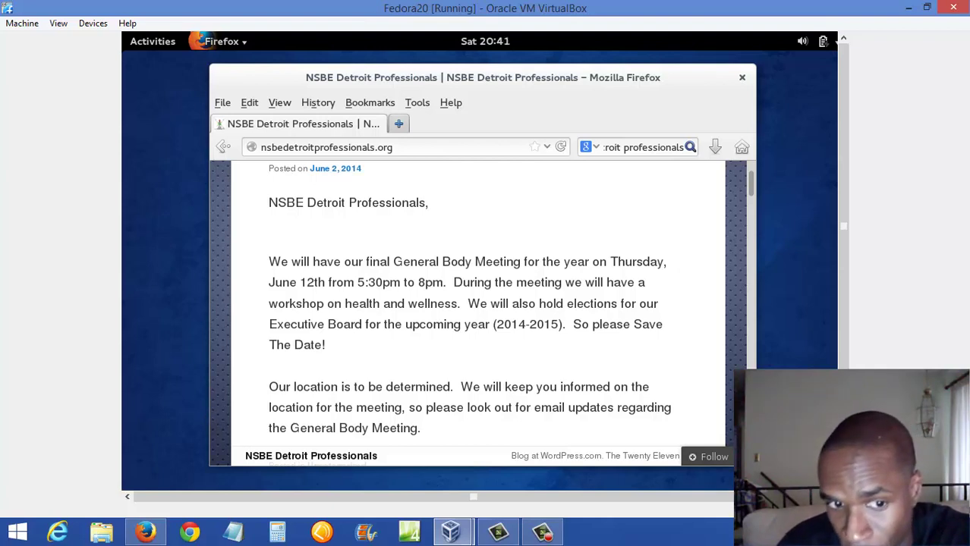
left_click(541, 533)
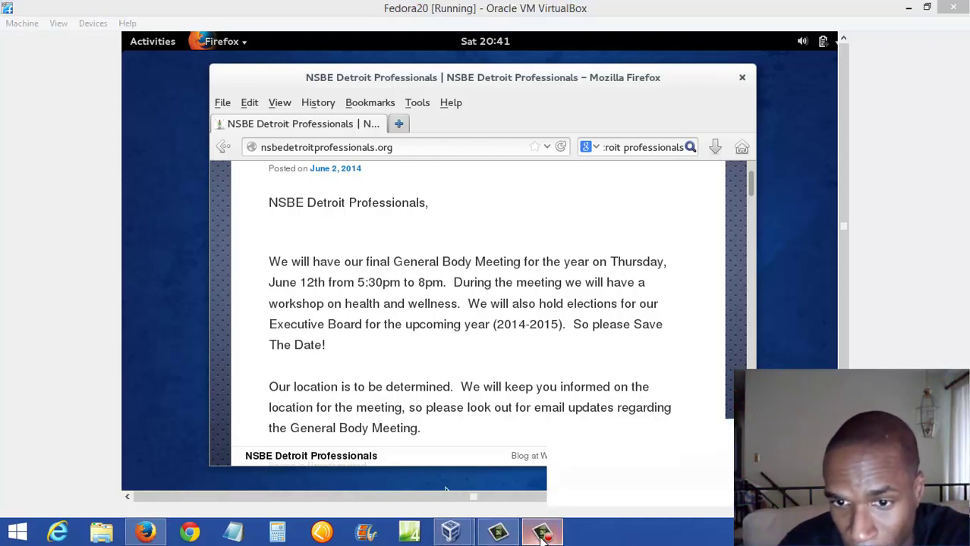